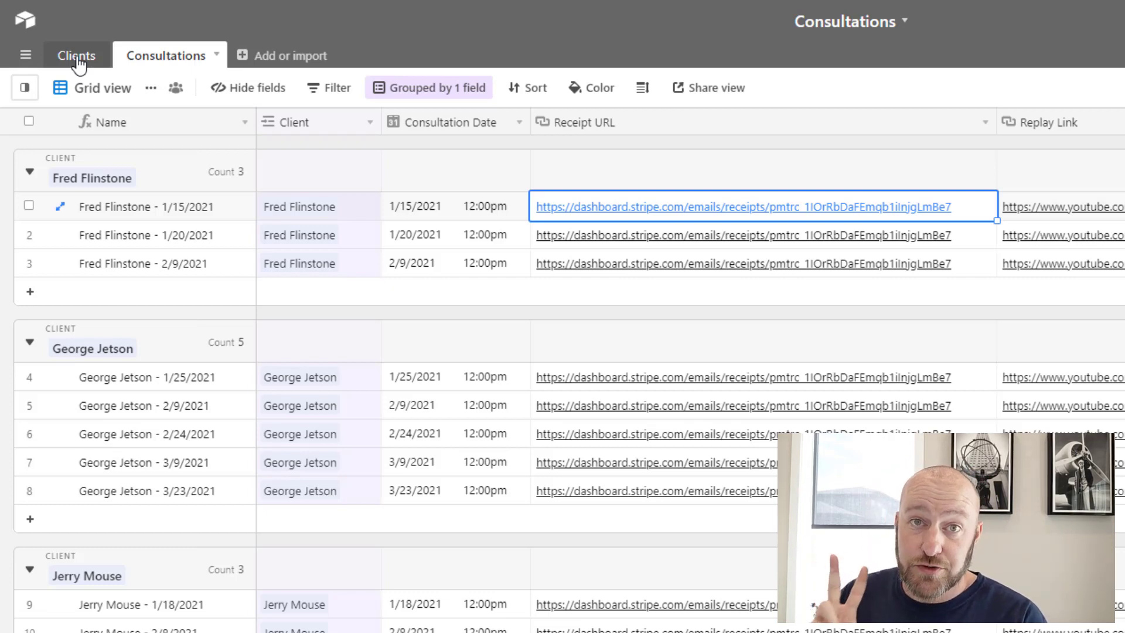
Look over the Airtable Clients table, then return to the client-grouped Consultations table
{"action": "left_click", "coordinate": [77, 56]}
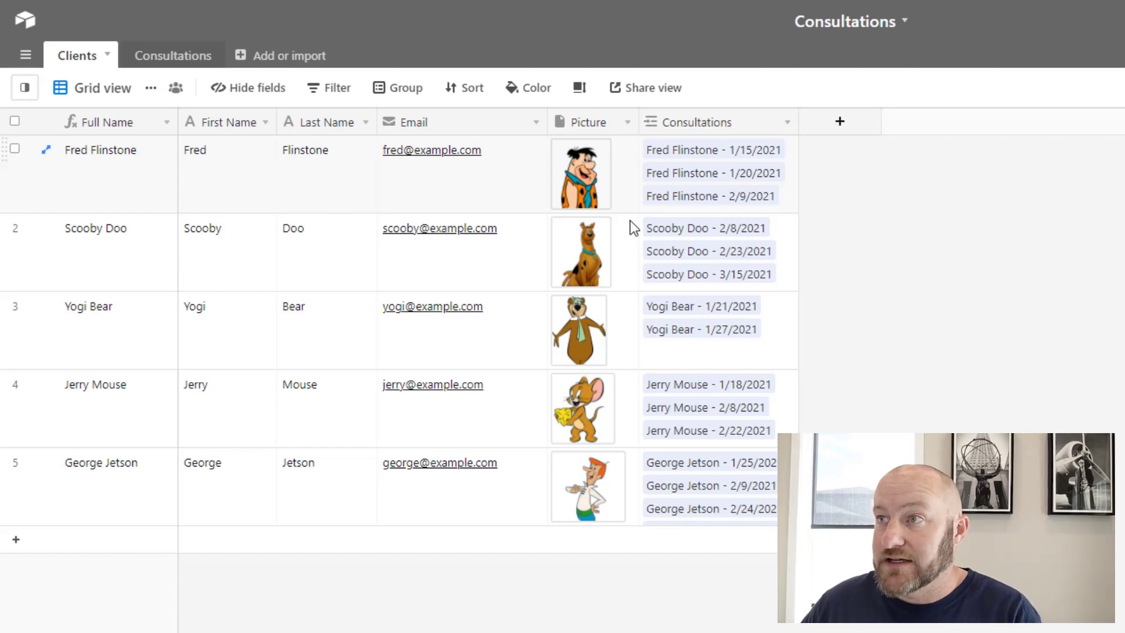
{"action": "left_click", "coordinate": [160, 61]}
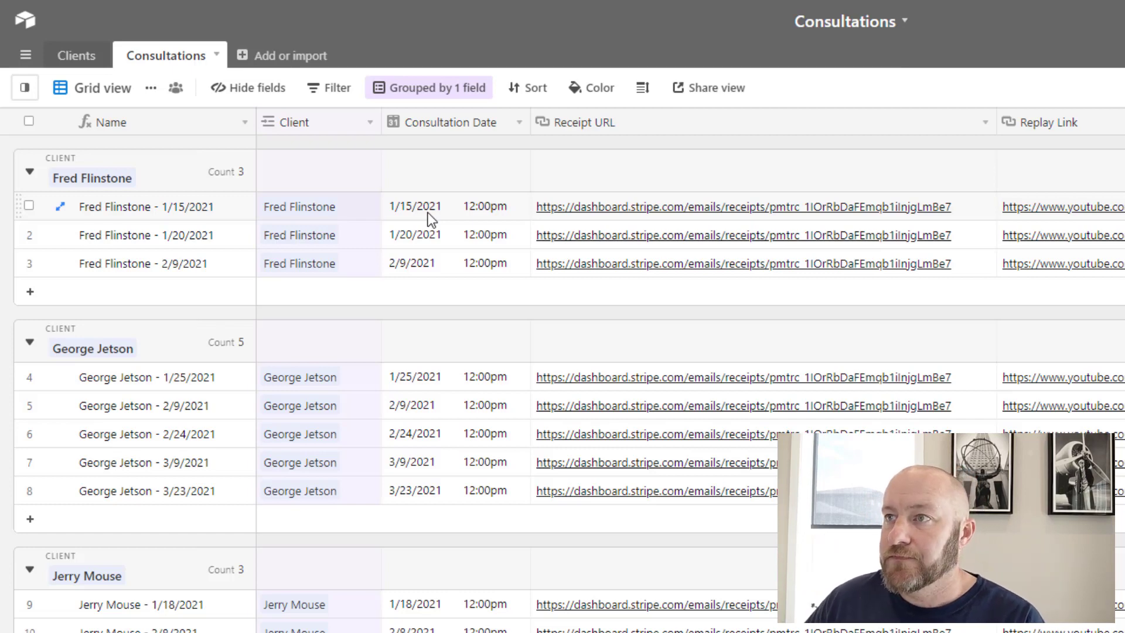
Open the Stripe receipt link for the 1/15/2021 consultation in row 1
{"action": "left_click", "coordinate": [746, 216]}
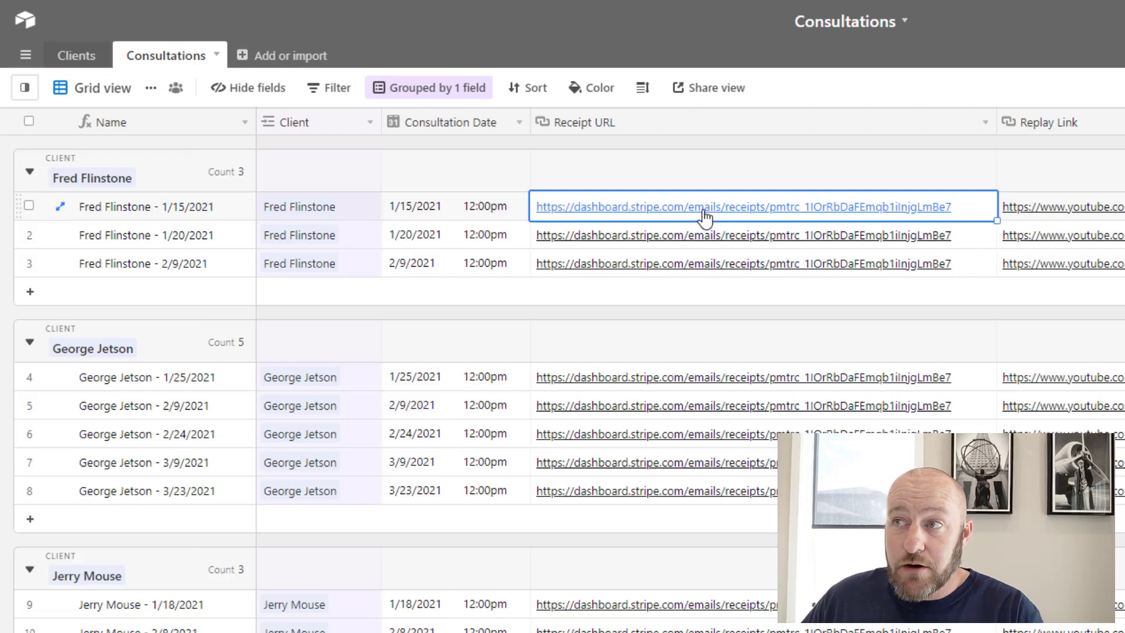
{"action": "left_click", "coordinate": [681, 207]}
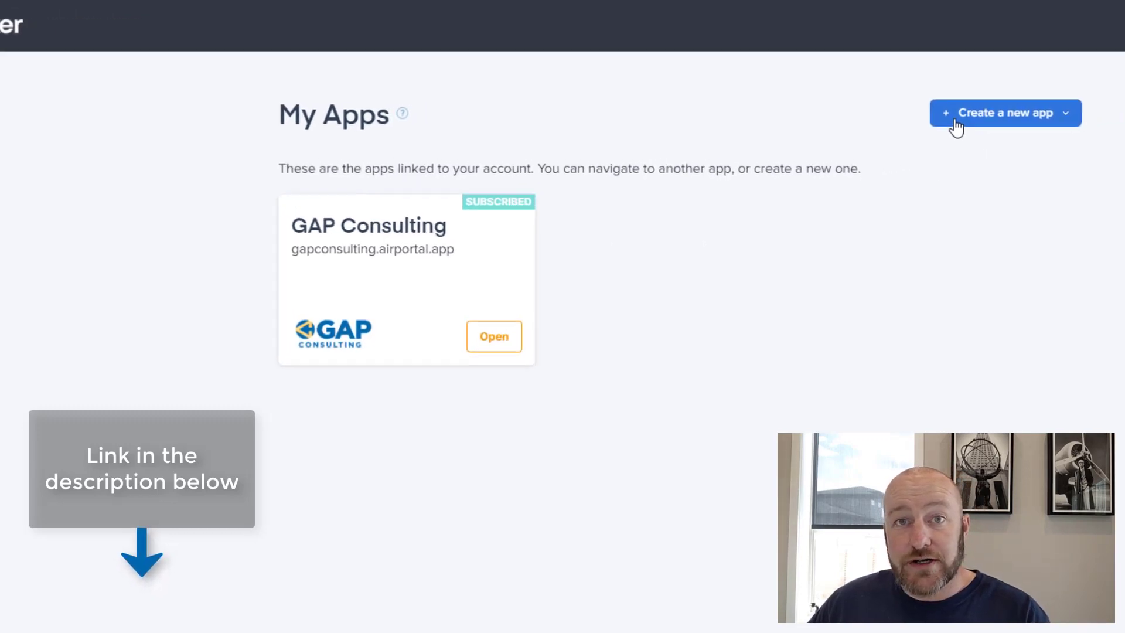
Start a new Stacker app with Airtable selected as the data source
{"action": "left_click", "coordinate": [883, 132]}
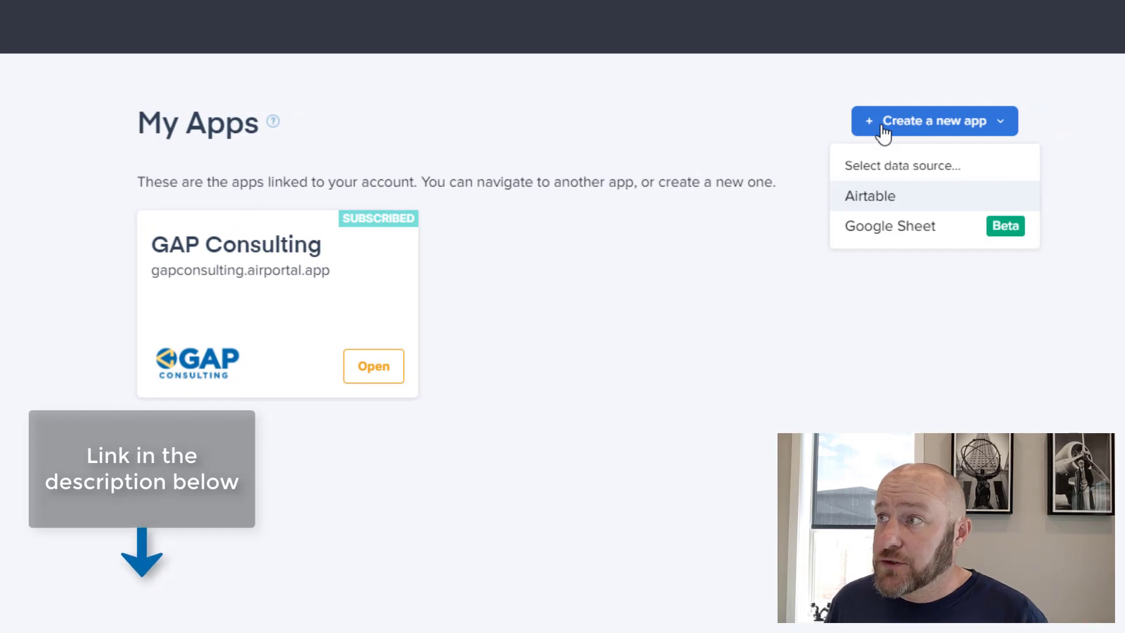
{"action": "left_click", "coordinate": [899, 195]}
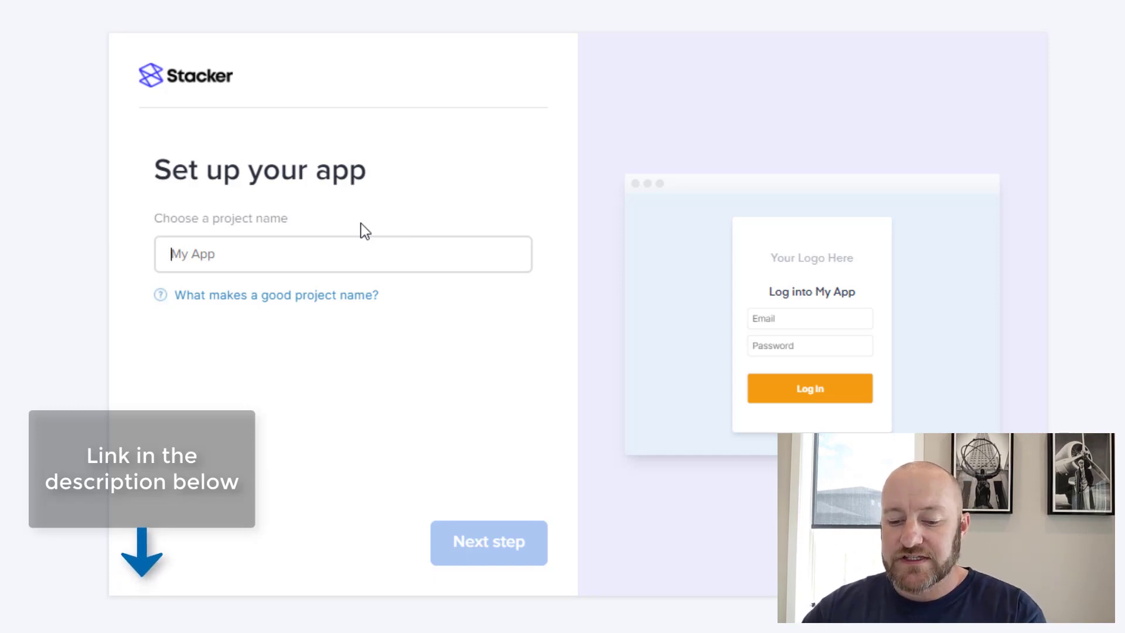
Name the new project 'Airtable Demo' and proceed to the Prepare your Base page
{"action": "type", "text": "Airtable Demo"}
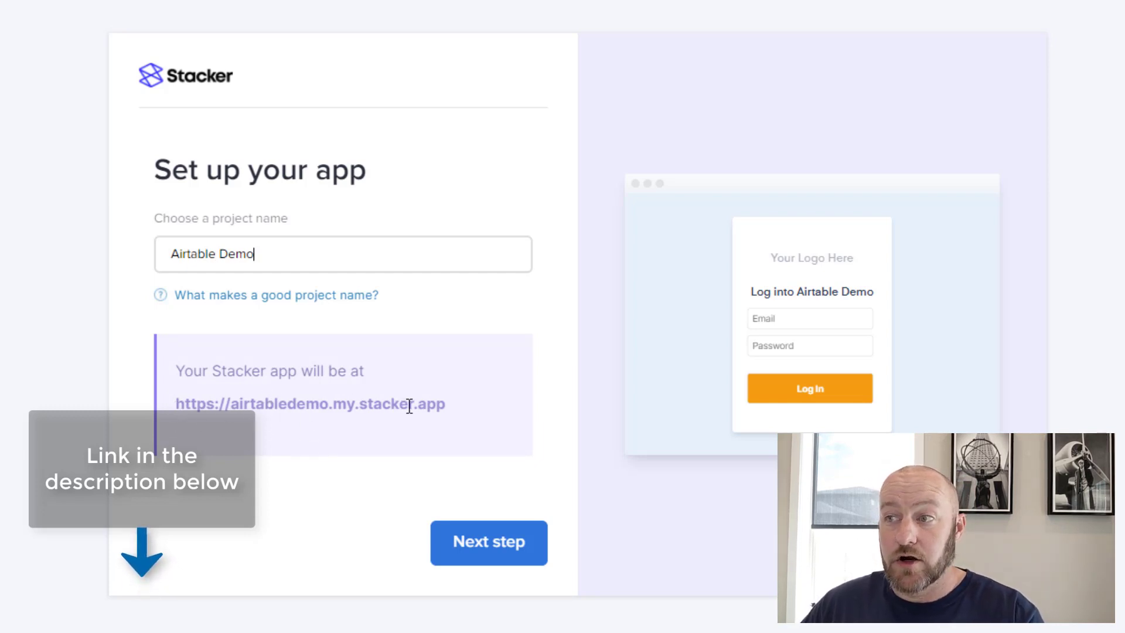
{"action": "left_click", "coordinate": [498, 557]}
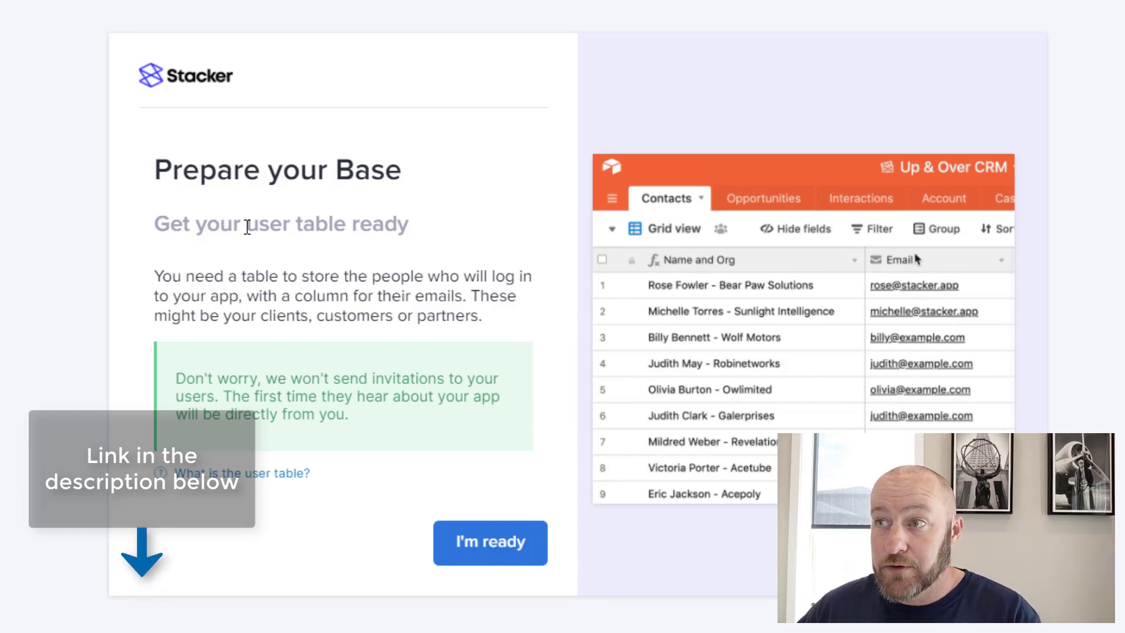
Verify the Airtable Clients table has an Email column, then confirm the user table is ready
{"action": "left_click_drag", "start_coordinate": [148, 229], "coordinate": [401, 221]}
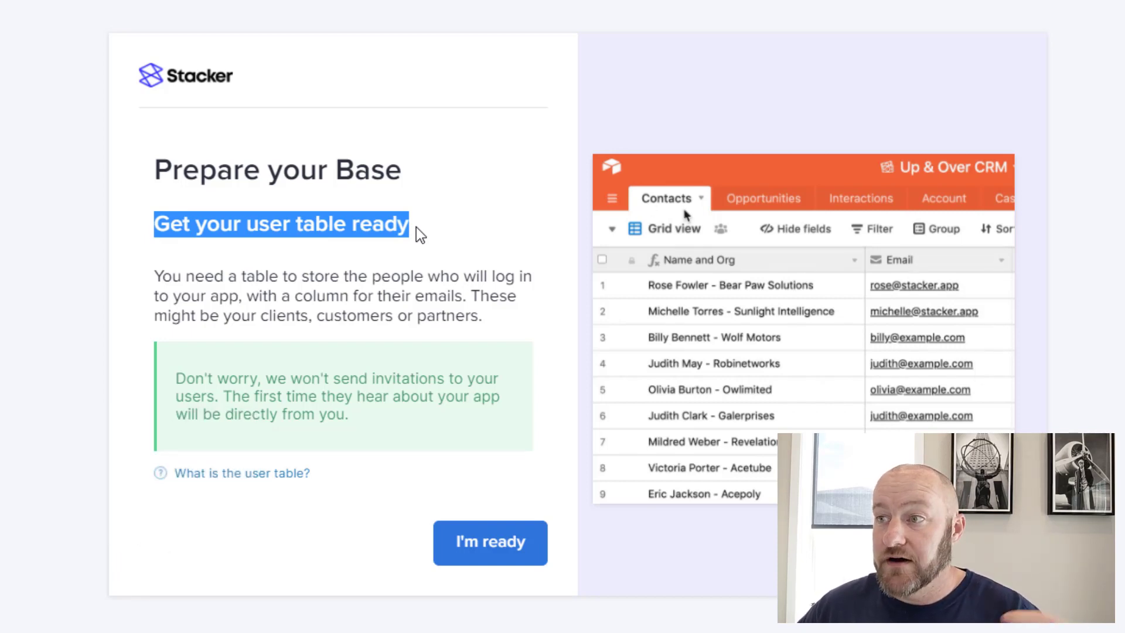
{"action": "left_click", "coordinate": [153, 277]}
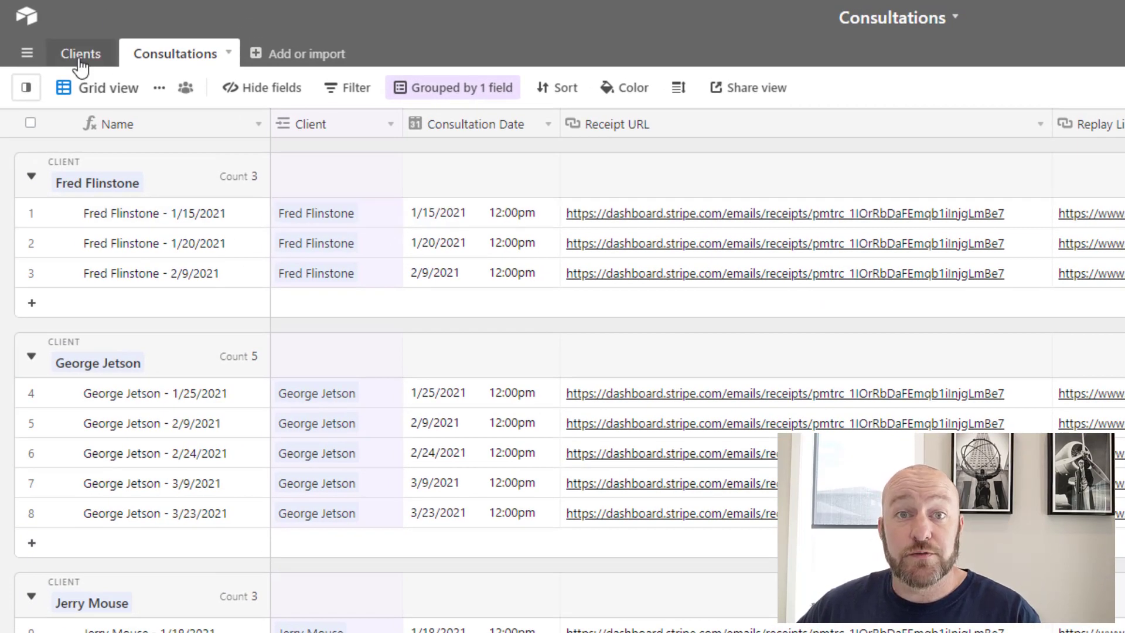
{"action": "left_click", "coordinate": [79, 56]}
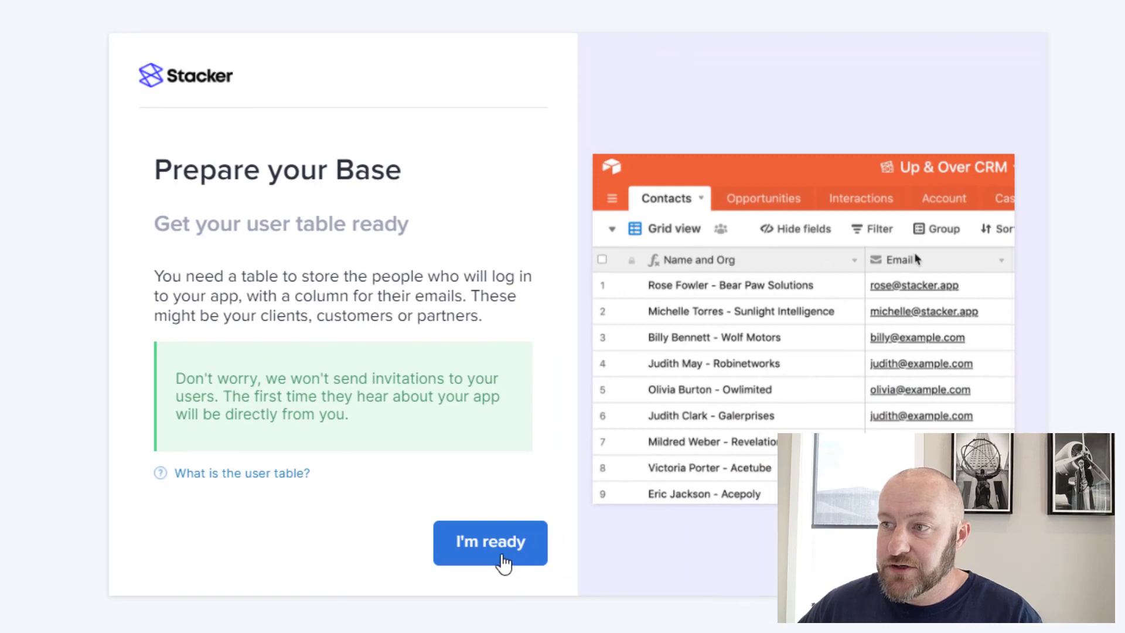
{"action": "left_click", "coordinate": [503, 562]}
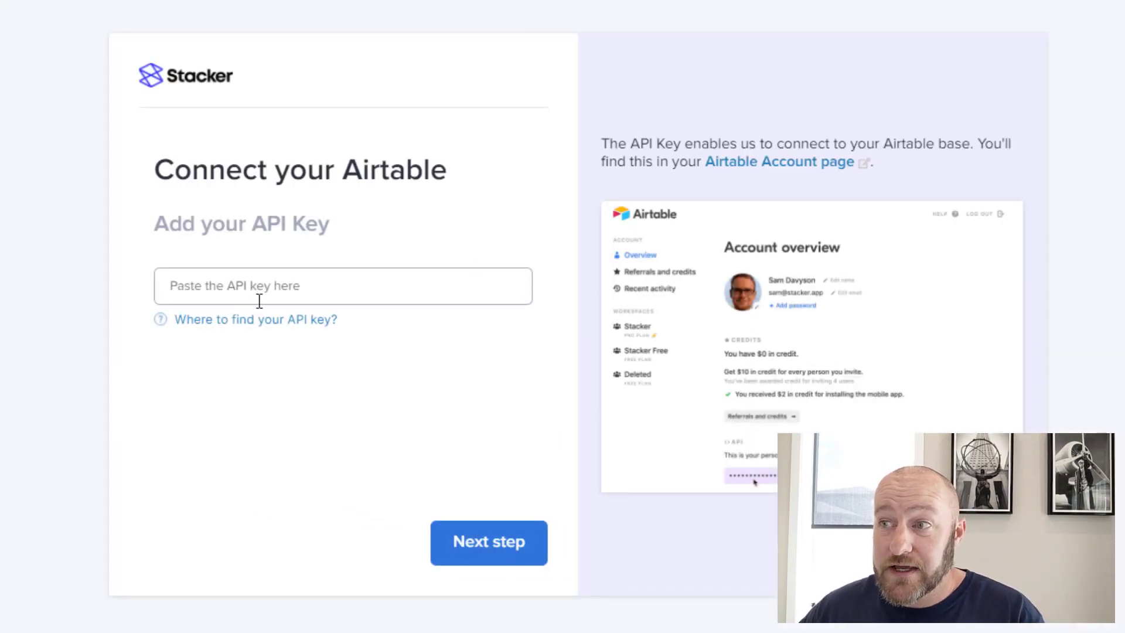
Copy the API key from the Airtable account page and paste it into Stacker's API key field
{"action": "left_click", "coordinate": [256, 326]}
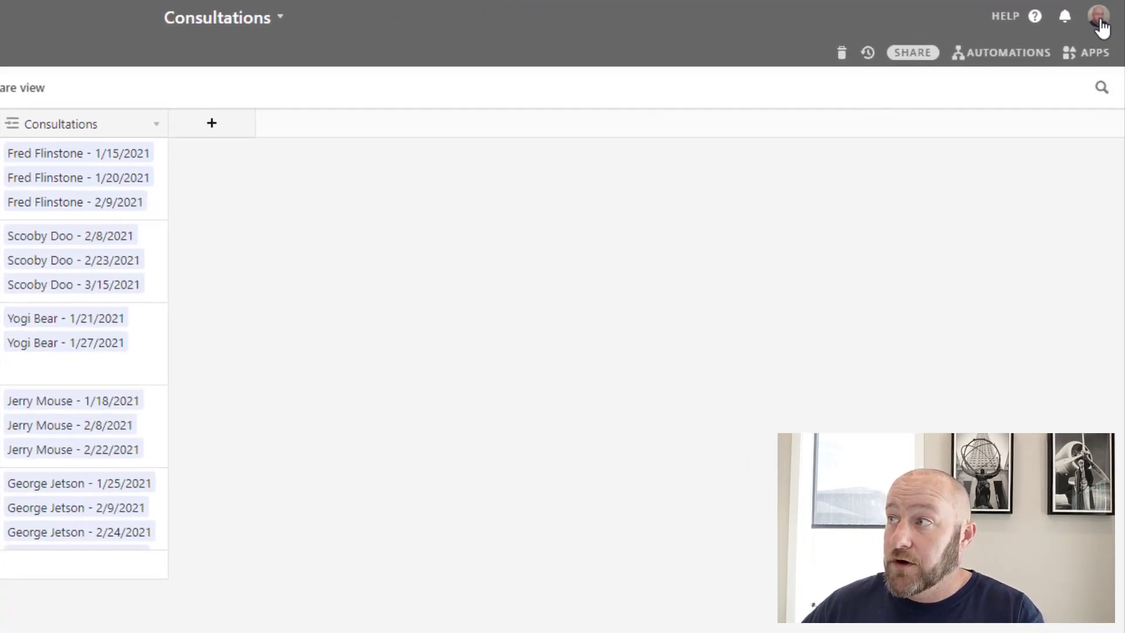
{"action": "left_click", "coordinate": [1098, 24]}
{"action": "left_click", "coordinate": [964, 97]}
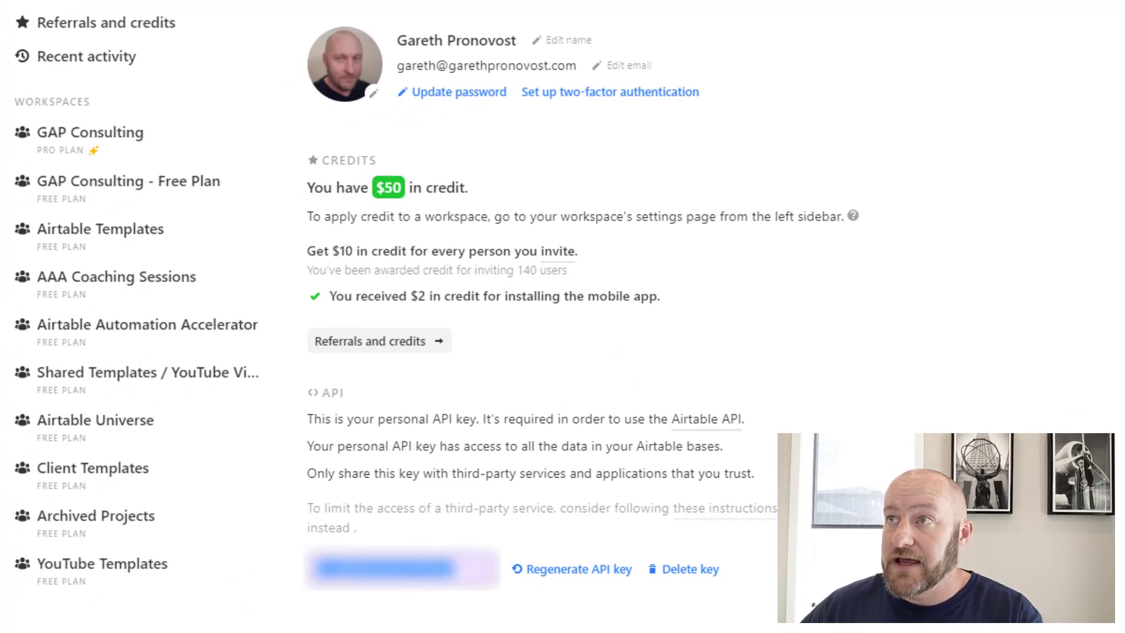
{"action": "left_click", "coordinate": [258, 26]}
{"action": "left_click", "coordinate": [278, 312]}
{"action": "key", "text": "ctrl+v"}
{"action": "left_click", "coordinate": [463, 562]}
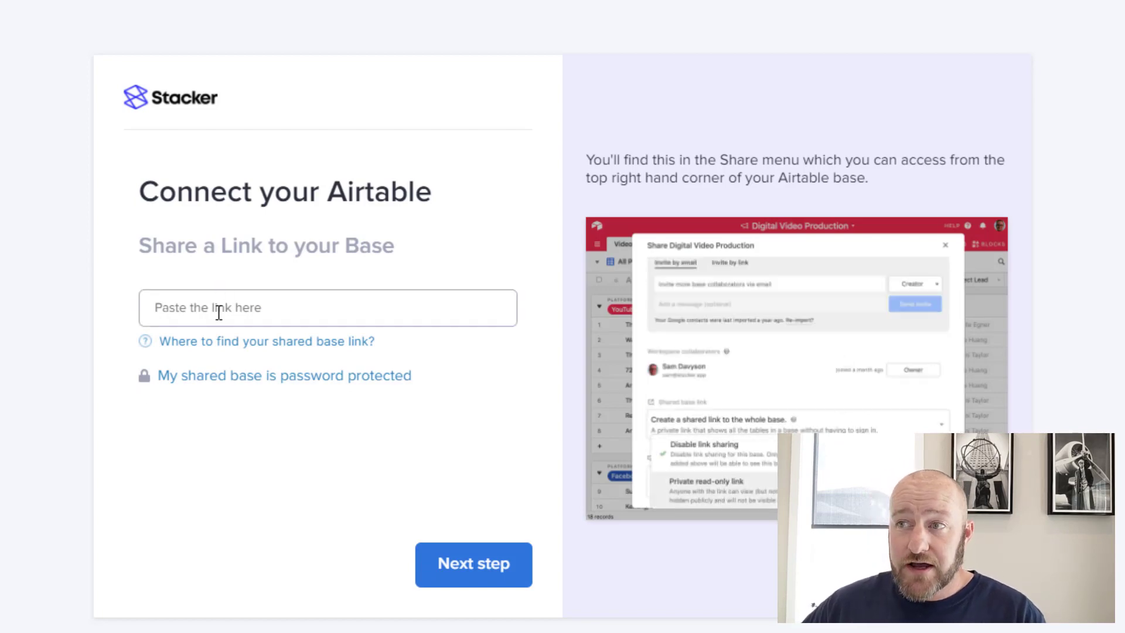
Create a private read-only shared link to the whole base in Airtable and copy it
{"action": "left_click", "coordinate": [230, 345]}
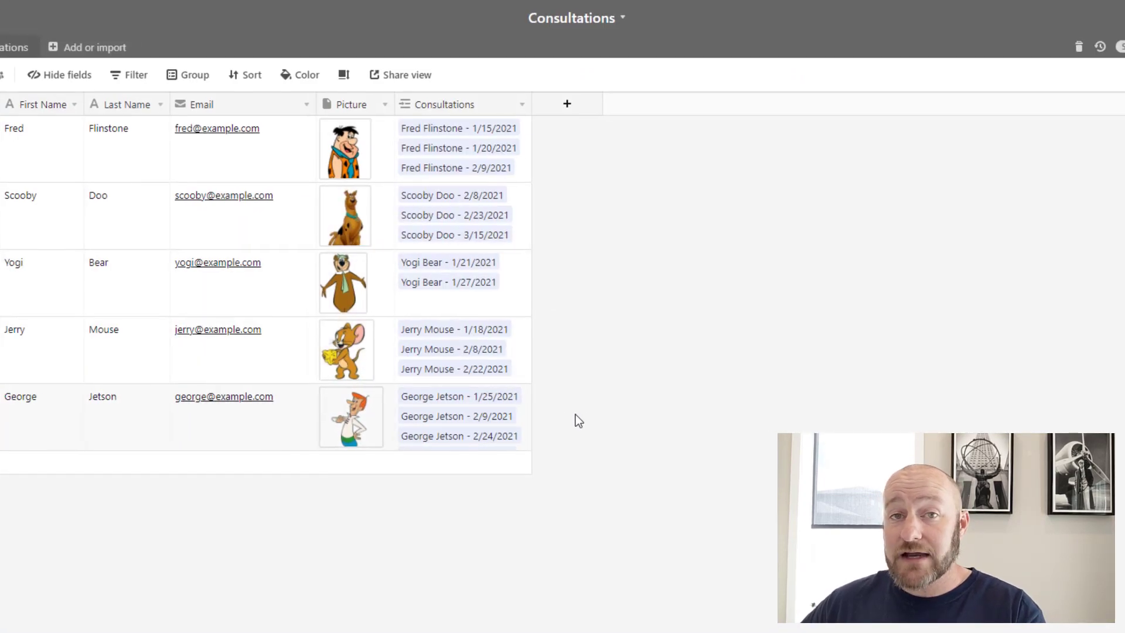
{"action": "left_click", "coordinate": [1061, 49]}
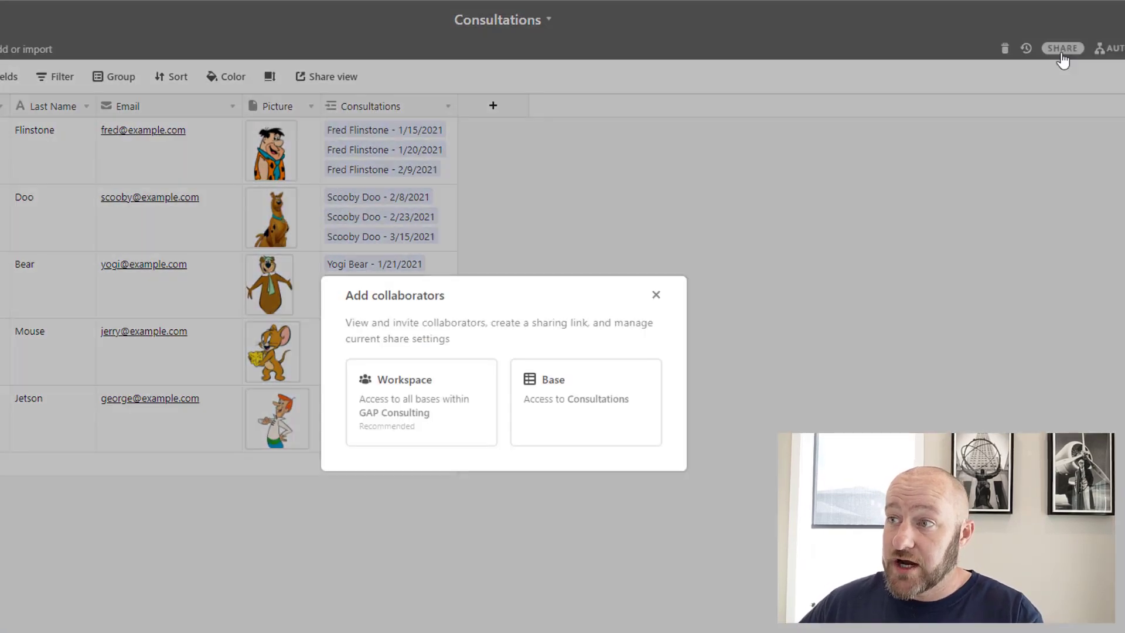
{"action": "left_click", "coordinate": [503, 382]}
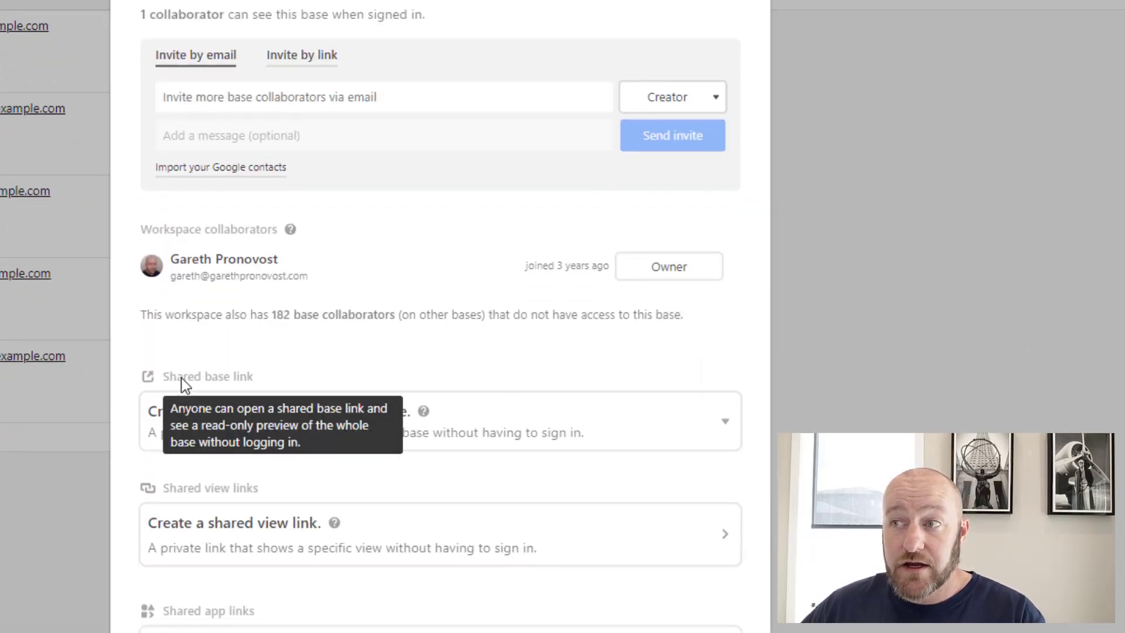
{"action": "mouse_move", "coordinate": [209, 378]}
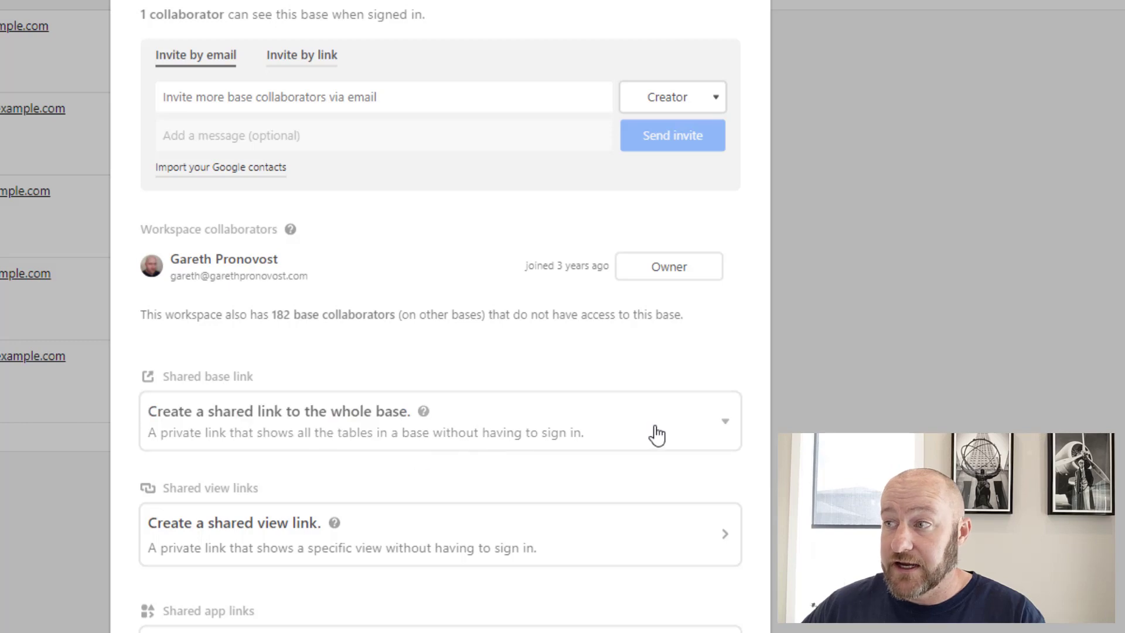
{"action": "left_click", "coordinate": [720, 423]}
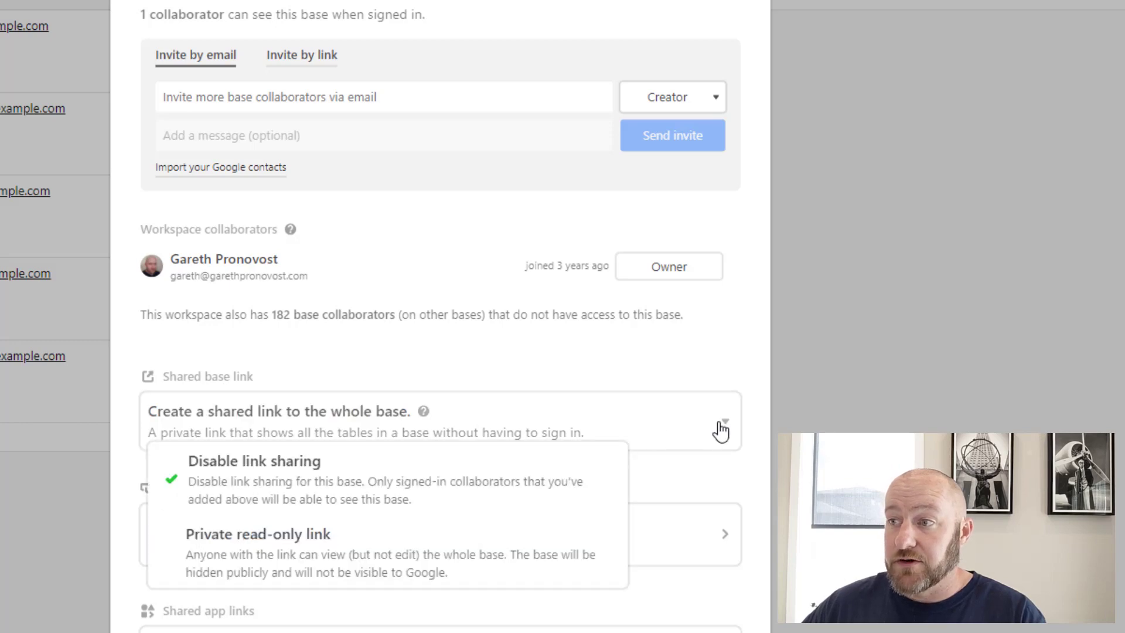
{"action": "left_click", "coordinate": [274, 568]}
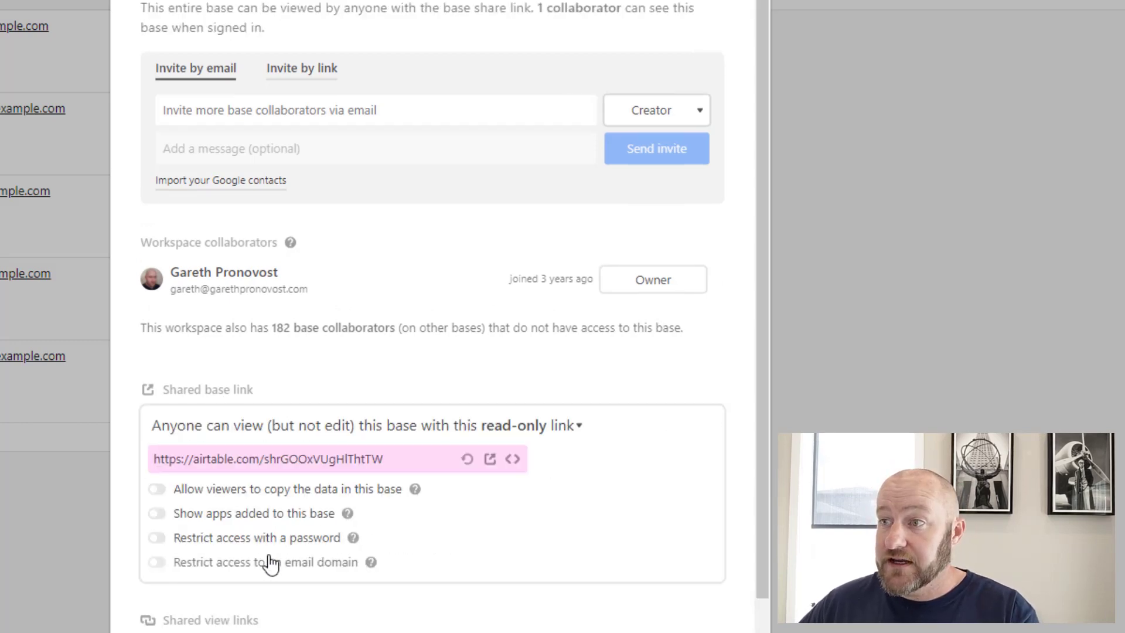
{"action": "left_click", "coordinate": [222, 458]}
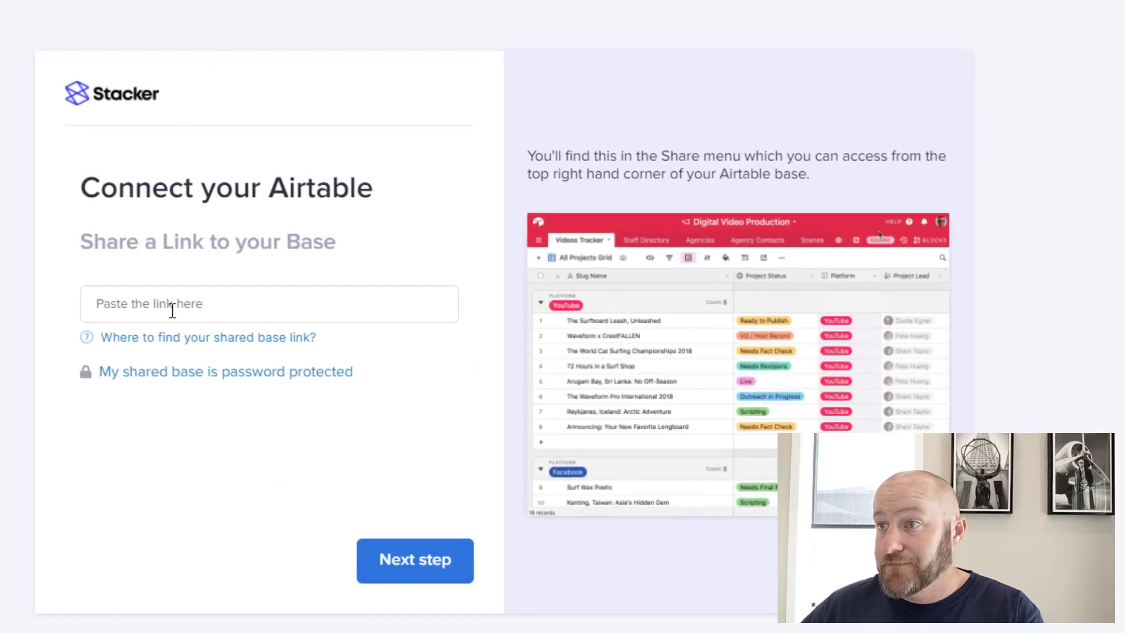
Paste the read-only base link into Stacker's shared link field and submit it
{"action": "left_click", "coordinate": [172, 306]}
{"action": "left_click", "coordinate": [414, 566]}
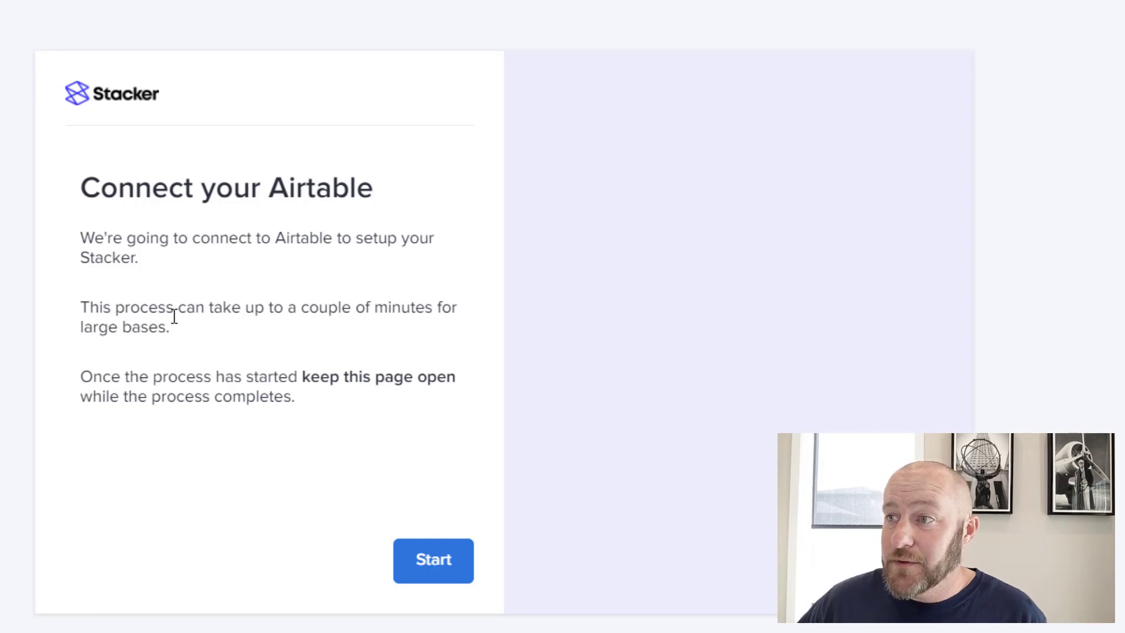
Import the Airtable base's 2 tables and 11 columns into Stacker
{"action": "left_click", "coordinate": [429, 563]}
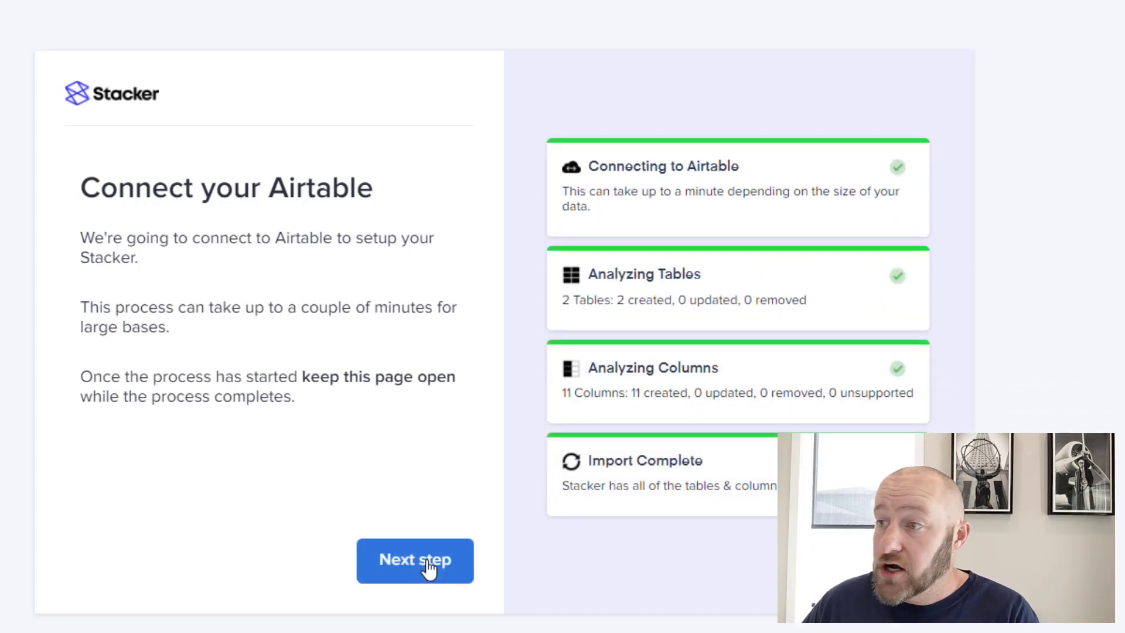
{"action": "left_click", "coordinate": [428, 564]}
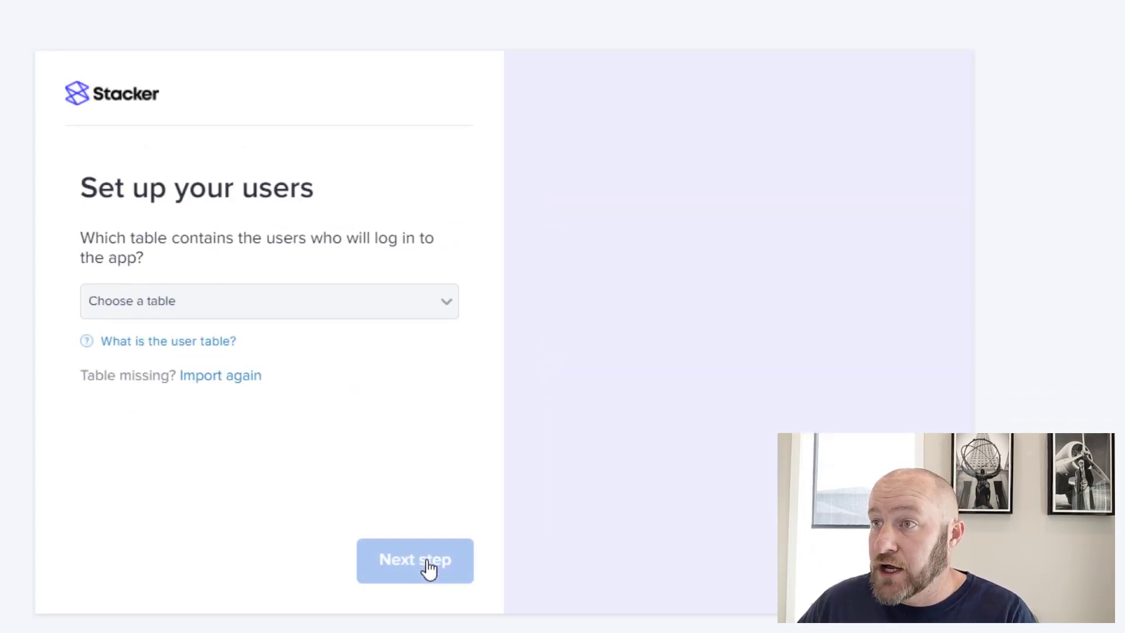
Choose Clients as the users table and Email as the user email column
{"action": "left_click", "coordinate": [222, 316]}
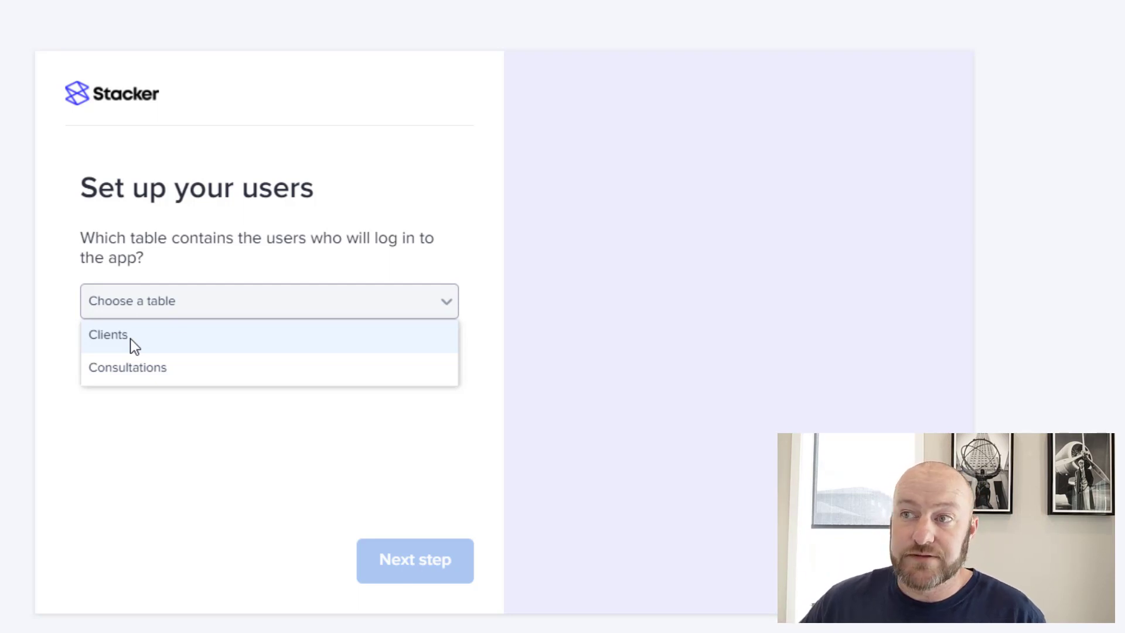
{"action": "left_click", "coordinate": [130, 339]}
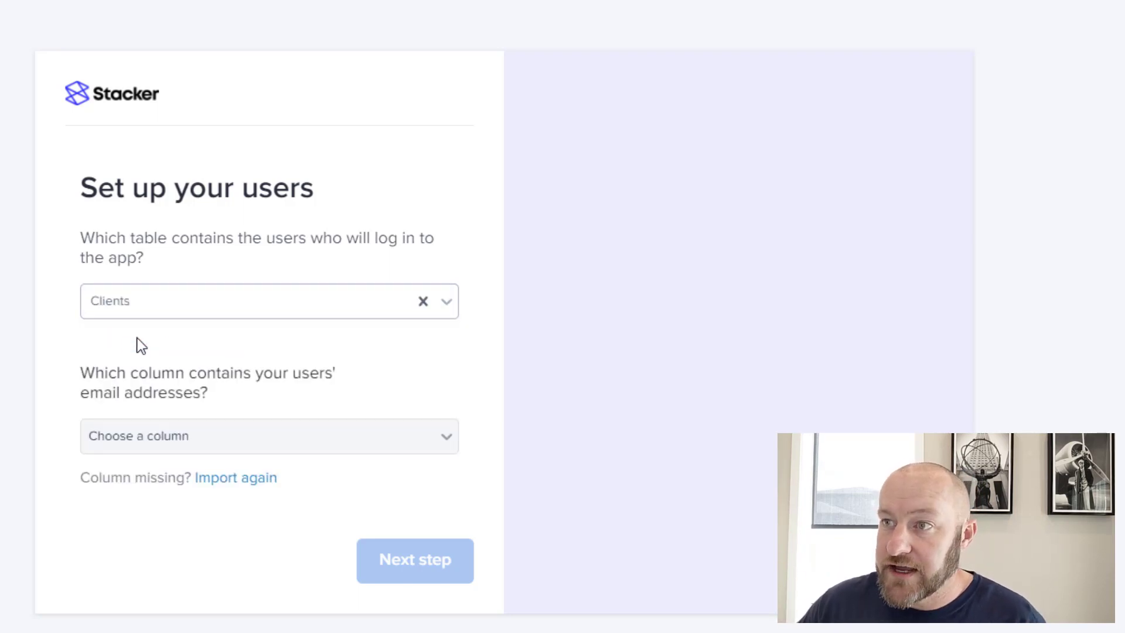
{"action": "left_click", "coordinate": [211, 441]}
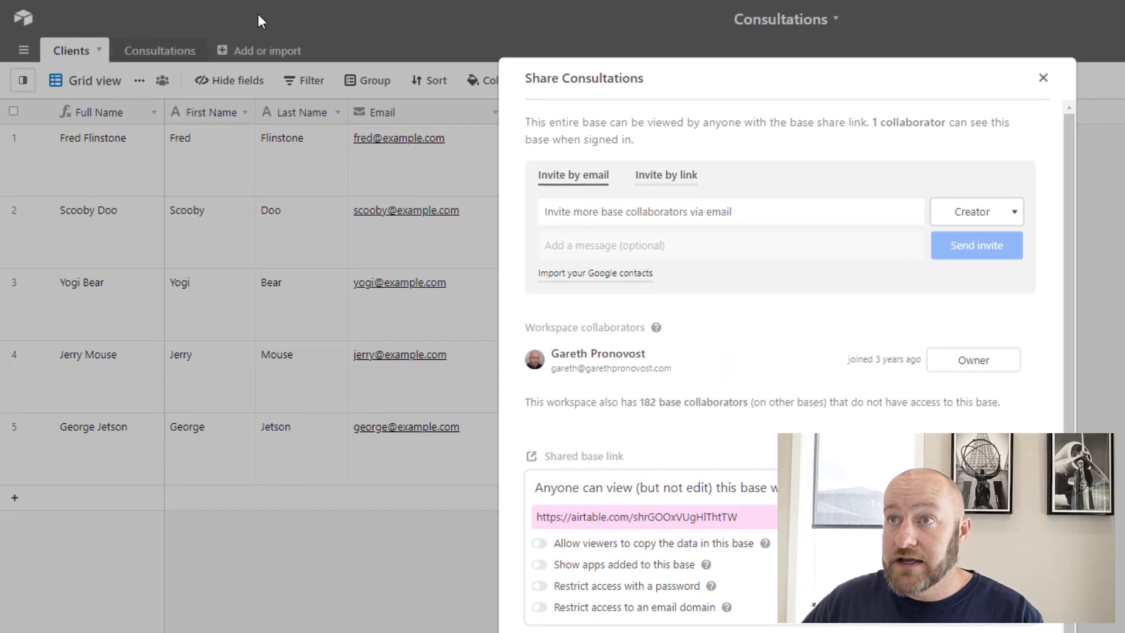
{"action": "left_click", "coordinate": [257, 21]}
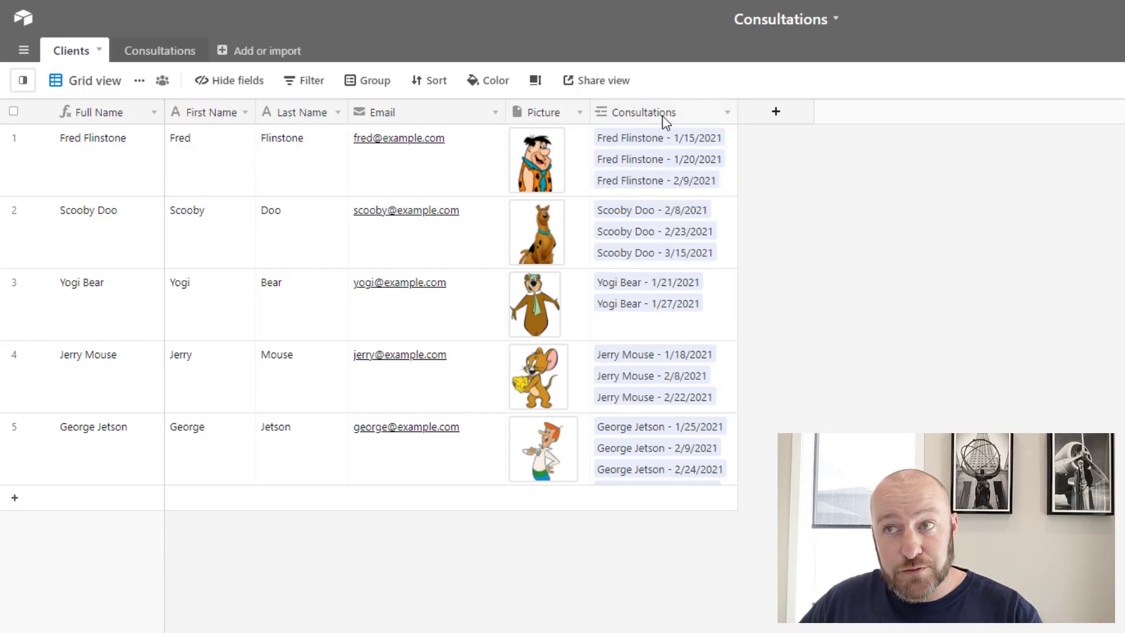
{"action": "left_click", "coordinate": [549, 112]}
{"action": "left_click", "coordinate": [664, 113]}
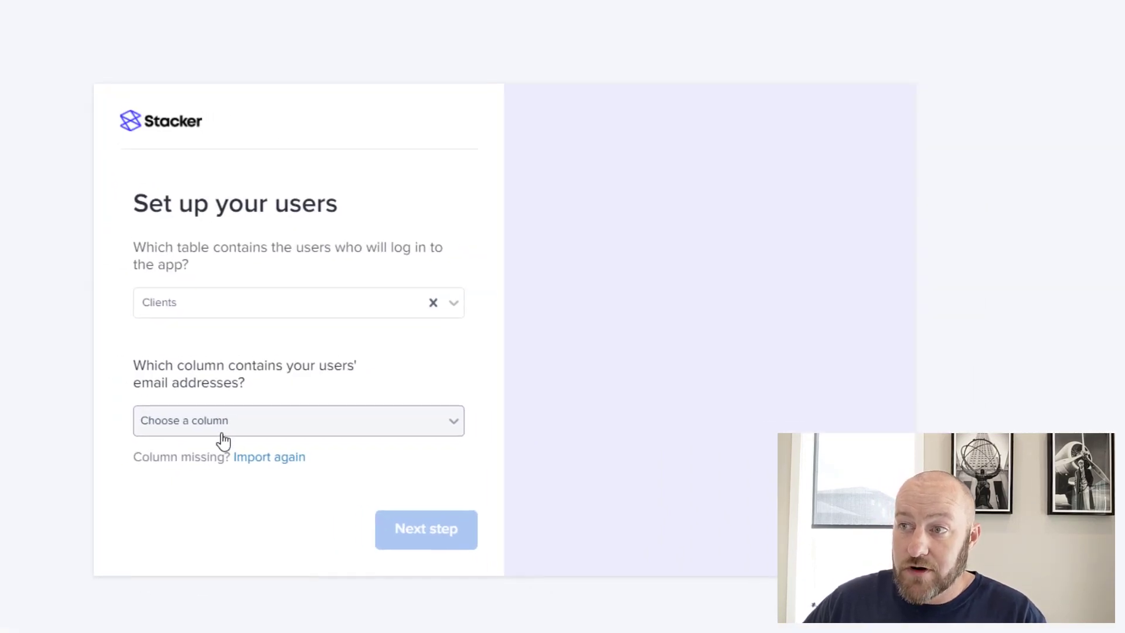
{"action": "left_click", "coordinate": [223, 440]}
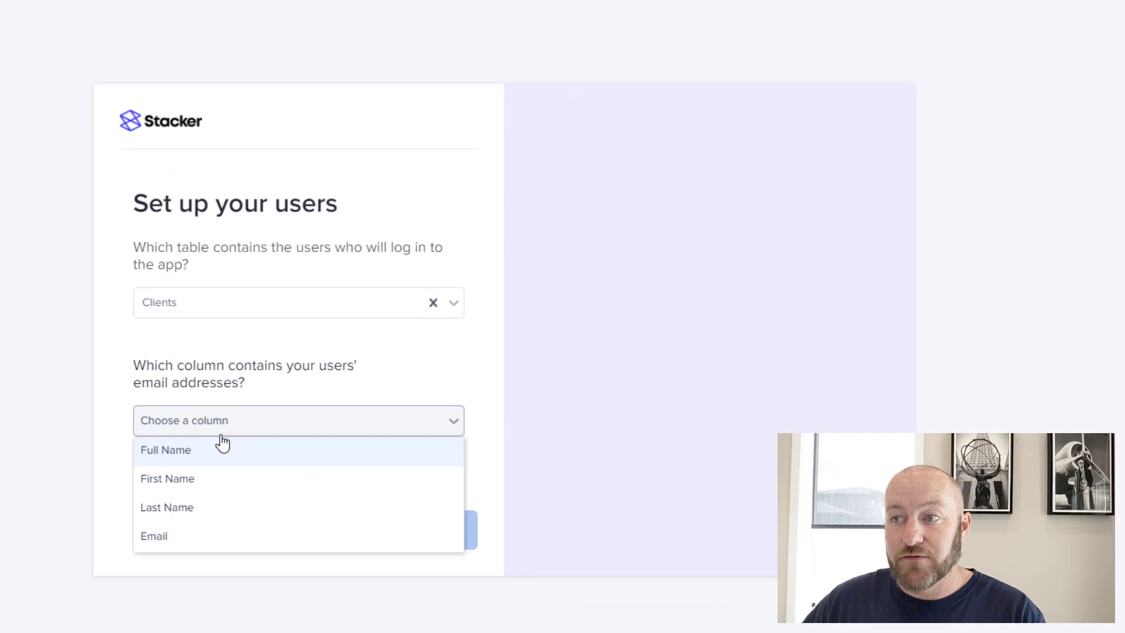
{"action": "left_click", "coordinate": [199, 536]}
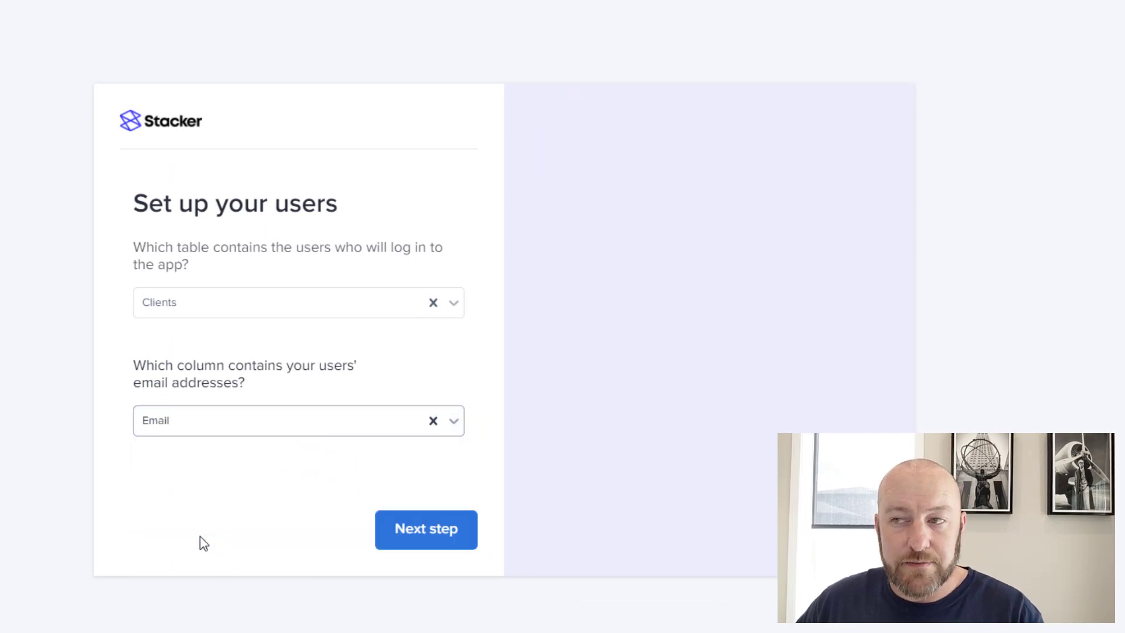
{"action": "left_click", "coordinate": [437, 535]}
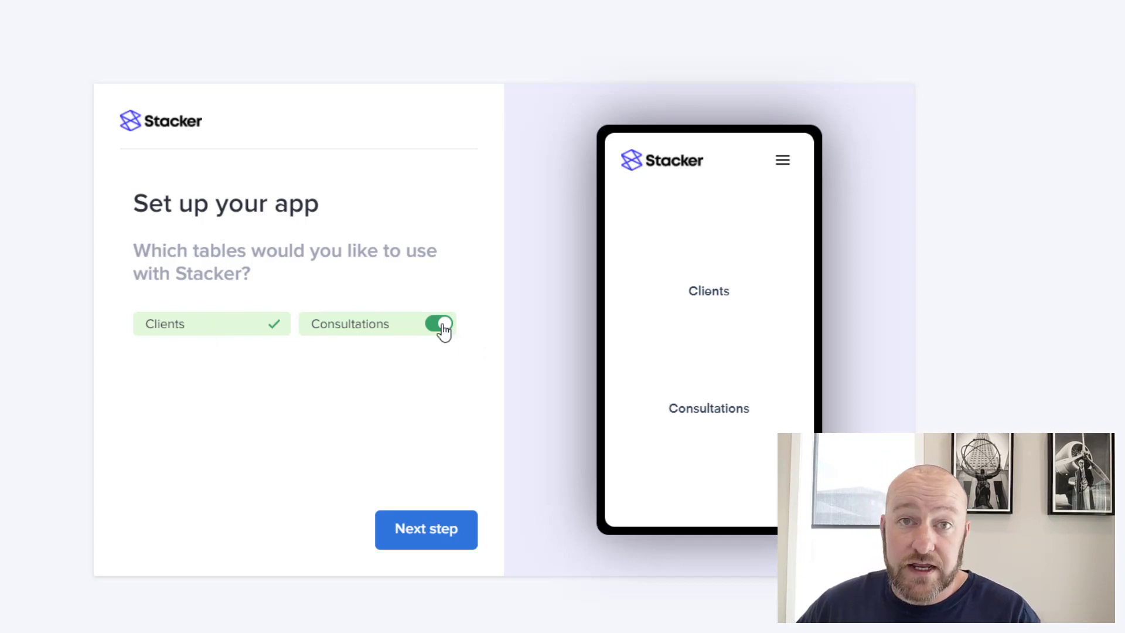
Leave Clients and Consultations enabled and continue to Personalize your app
{"action": "left_click", "coordinate": [426, 529]}
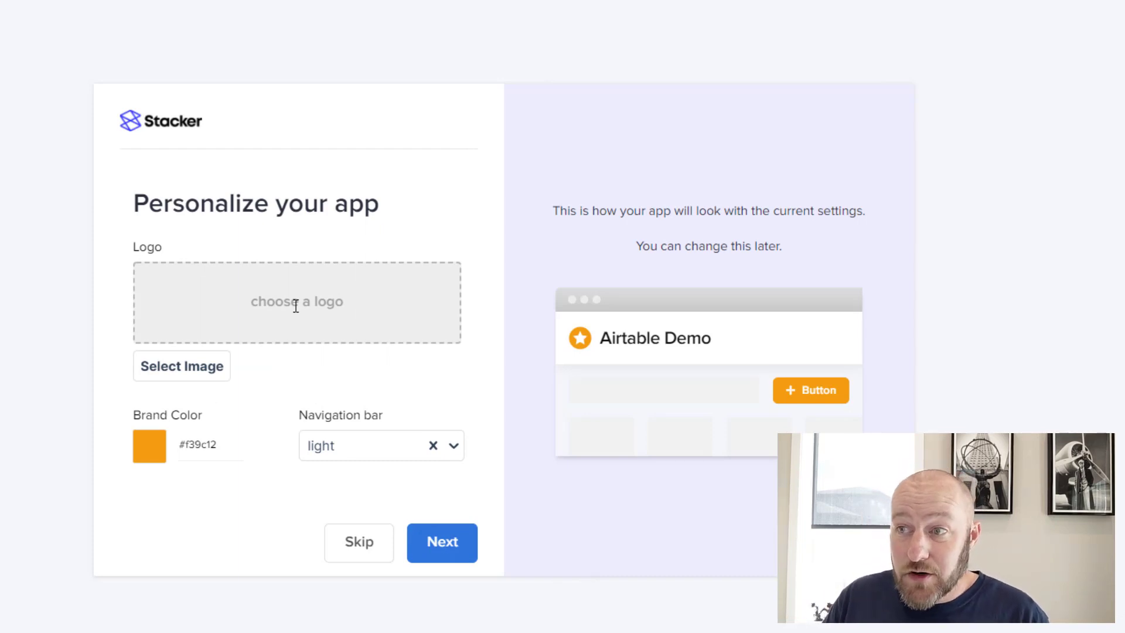
Upload the GAP Consulting Logo file from the computer as the app logo
{"action": "left_click", "coordinate": [189, 366]}
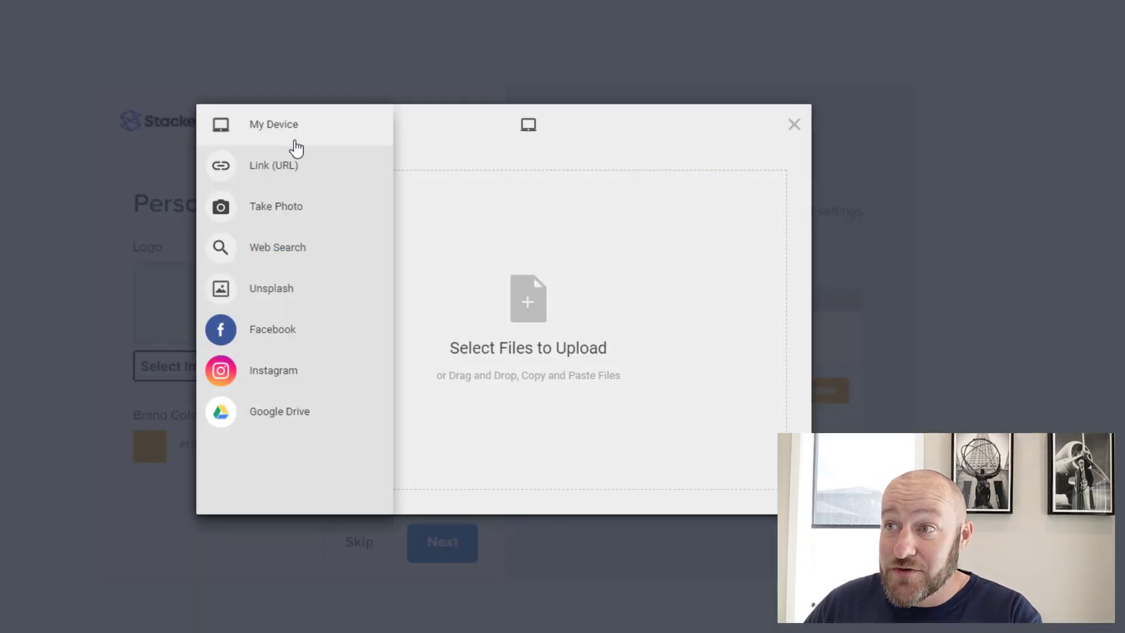
{"action": "left_click", "coordinate": [533, 318]}
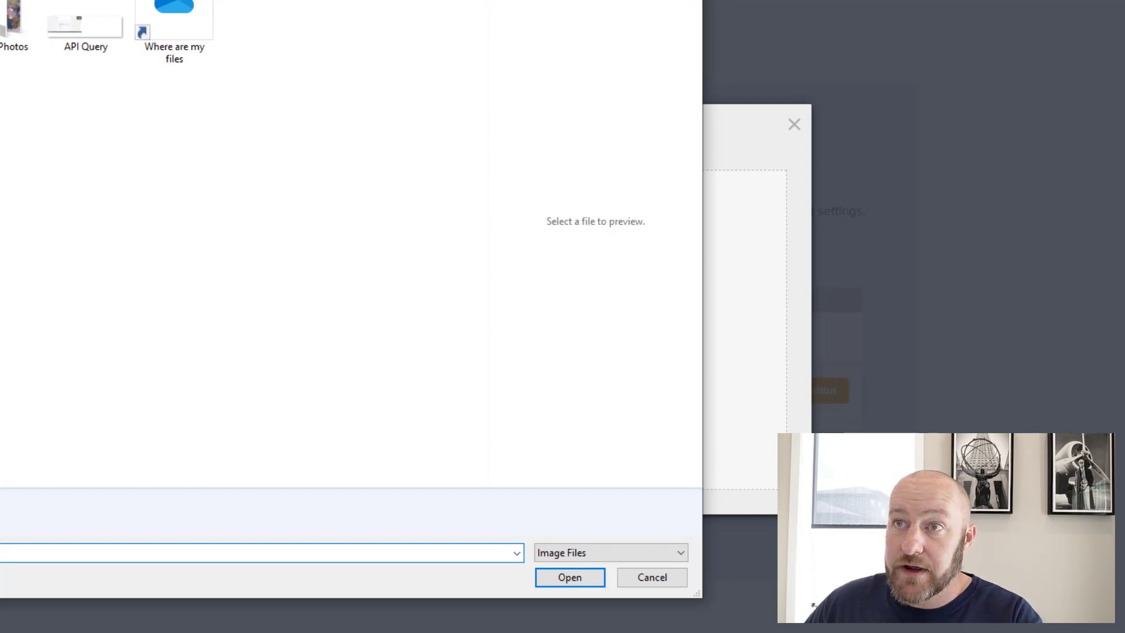
{"action": "scroll", "coordinate": [94, 123], "scroll_direction": "down", "scroll_amount": 5}
{"action": "double_click", "coordinate": [93, 123]}
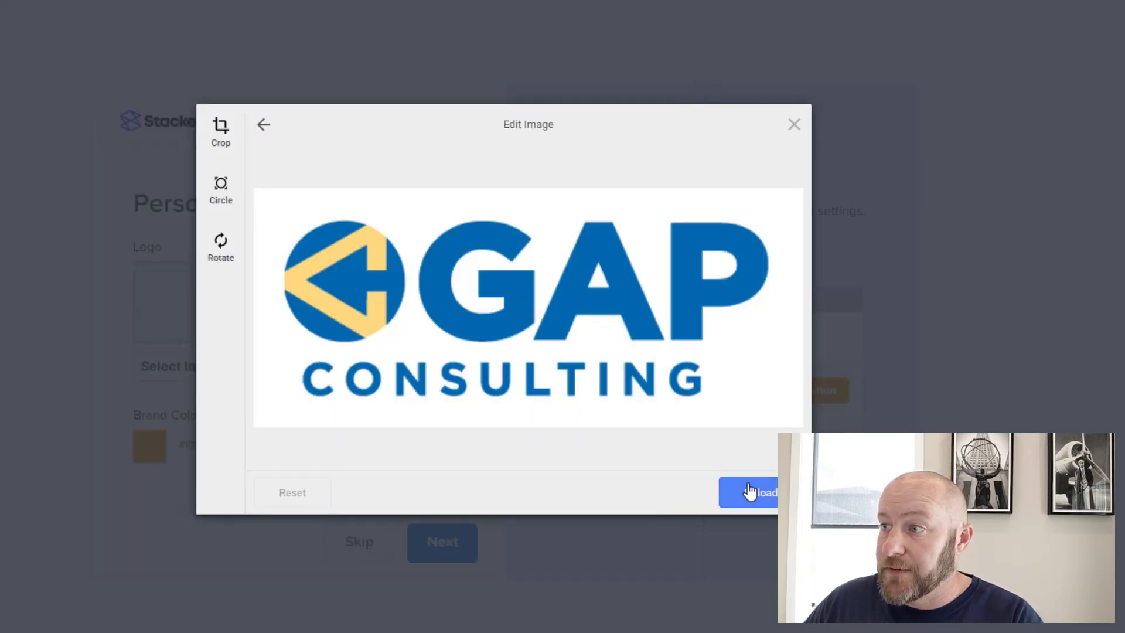
{"action": "left_click", "coordinate": [750, 492]}
Set brand colour #067ac0, keep a light navigation bar, and finish personalising
{"action": "left_click", "coordinate": [202, 444]}
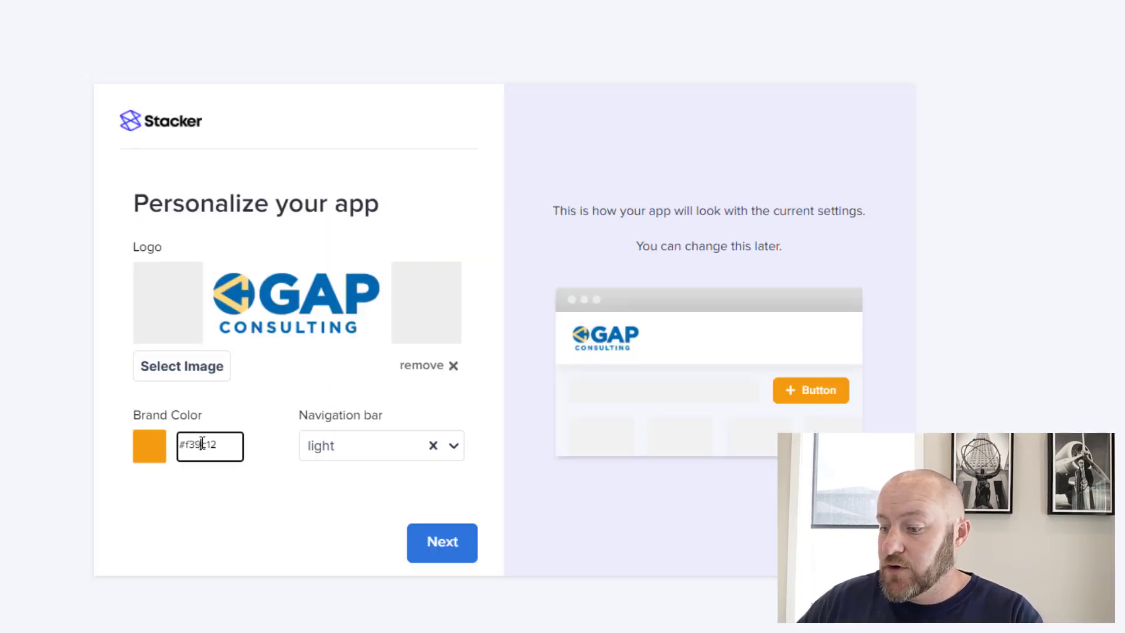
{"action": "key", "text": "ctrl+a"}
{"action": "type", "text": "#067ac0"}
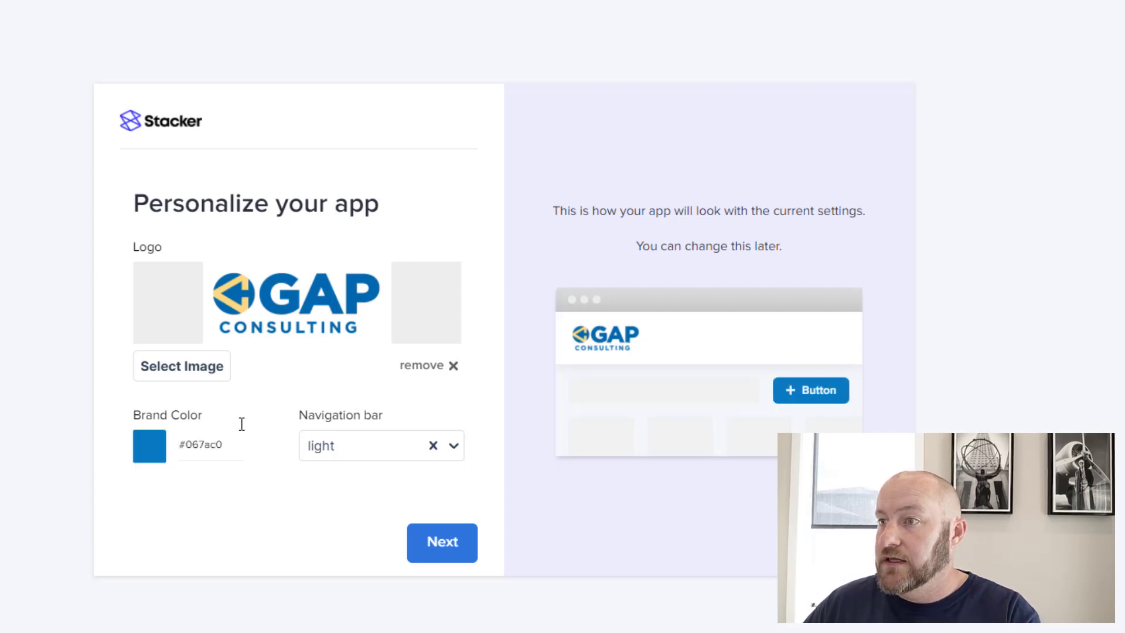
{"action": "left_click", "coordinate": [454, 447]}
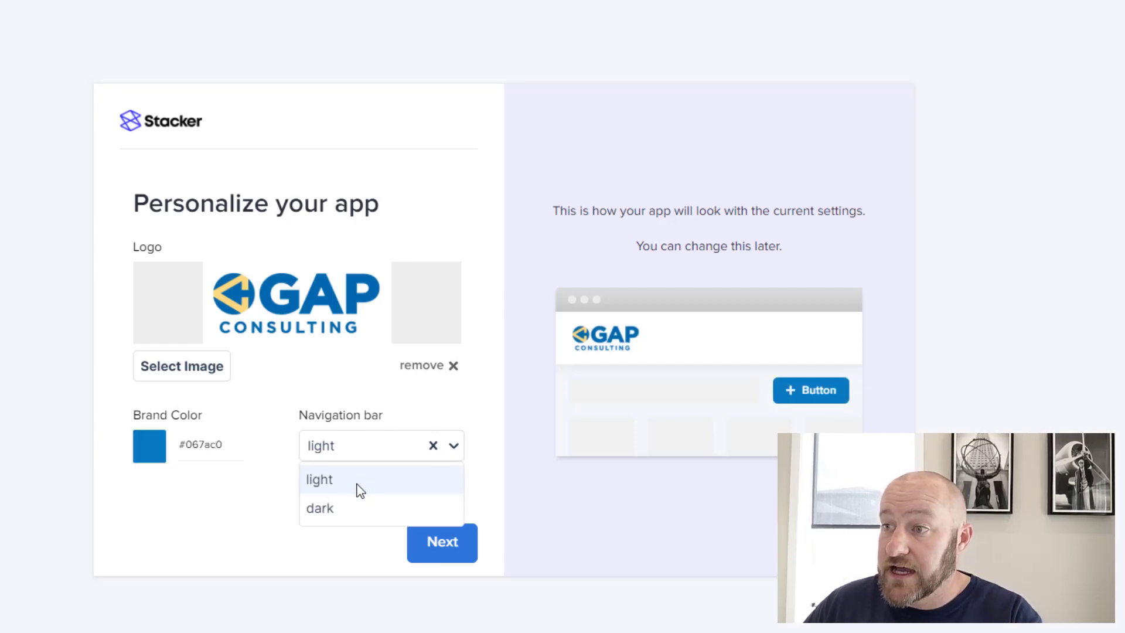
{"action": "left_click", "coordinate": [346, 507]}
{"action": "left_click", "coordinate": [349, 456]}
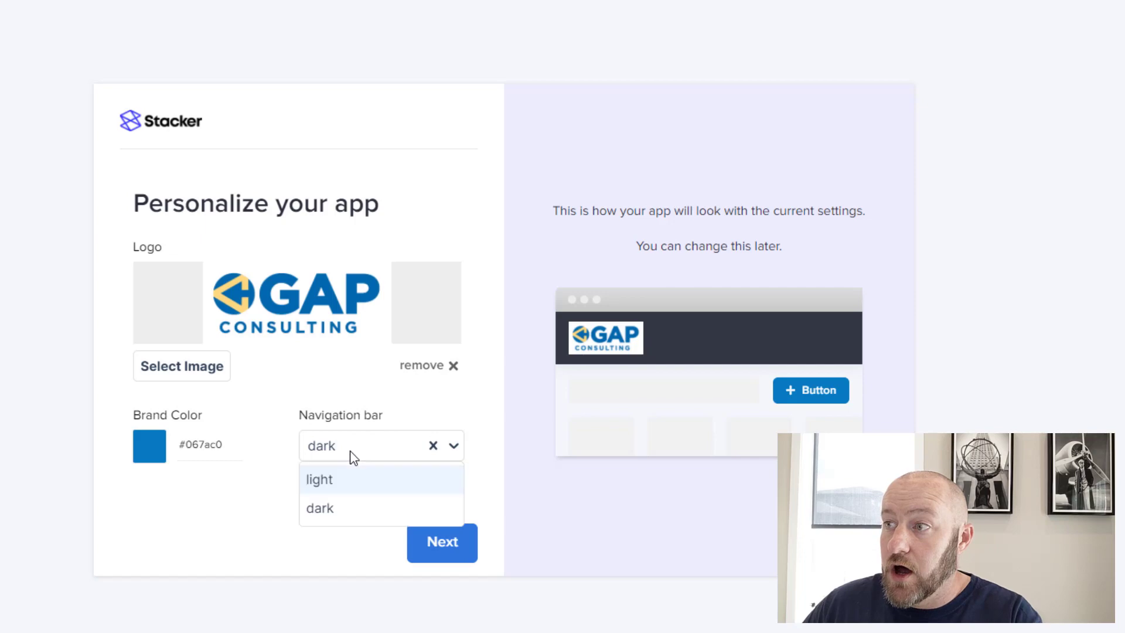
{"action": "left_click", "coordinate": [329, 484]}
{"action": "left_click", "coordinate": [441, 552]}
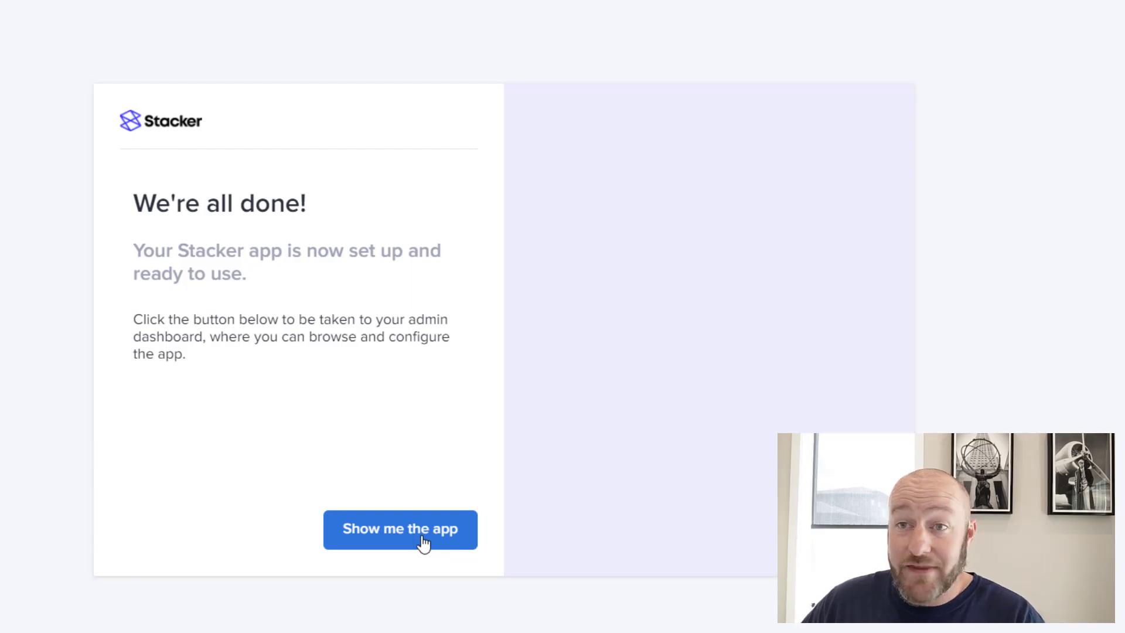
Open the new app's admin dashboard and scroll through its Getting Started Checklist
{"action": "left_click", "coordinate": [423, 542]}
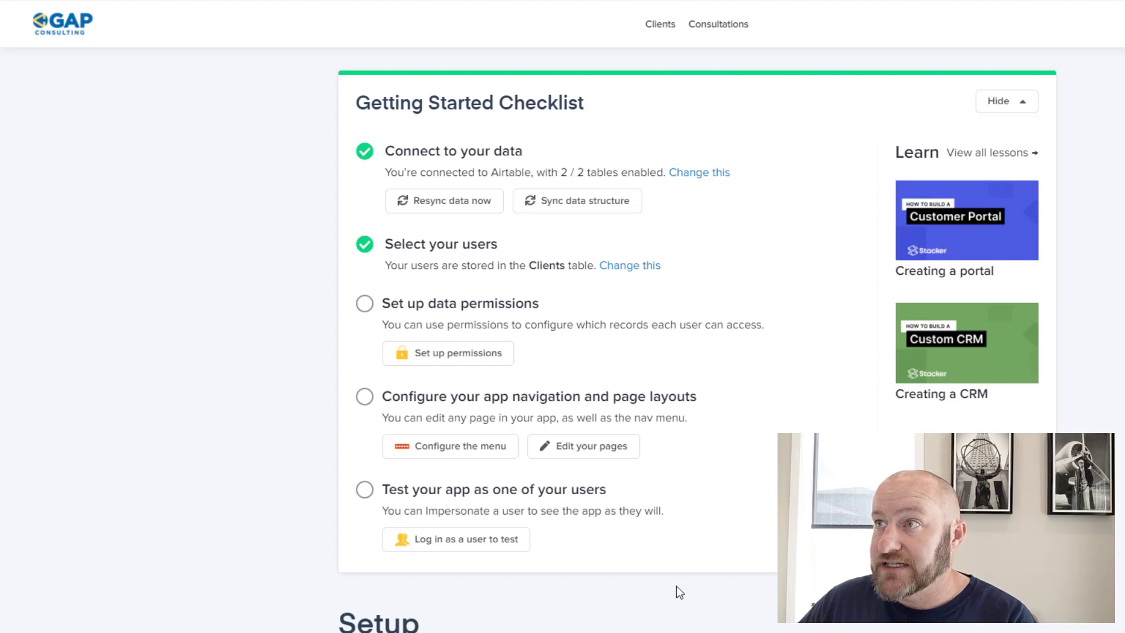
{"action": "scroll", "coordinate": [592, 445], "scroll_direction": "down", "scroll_amount": 6}
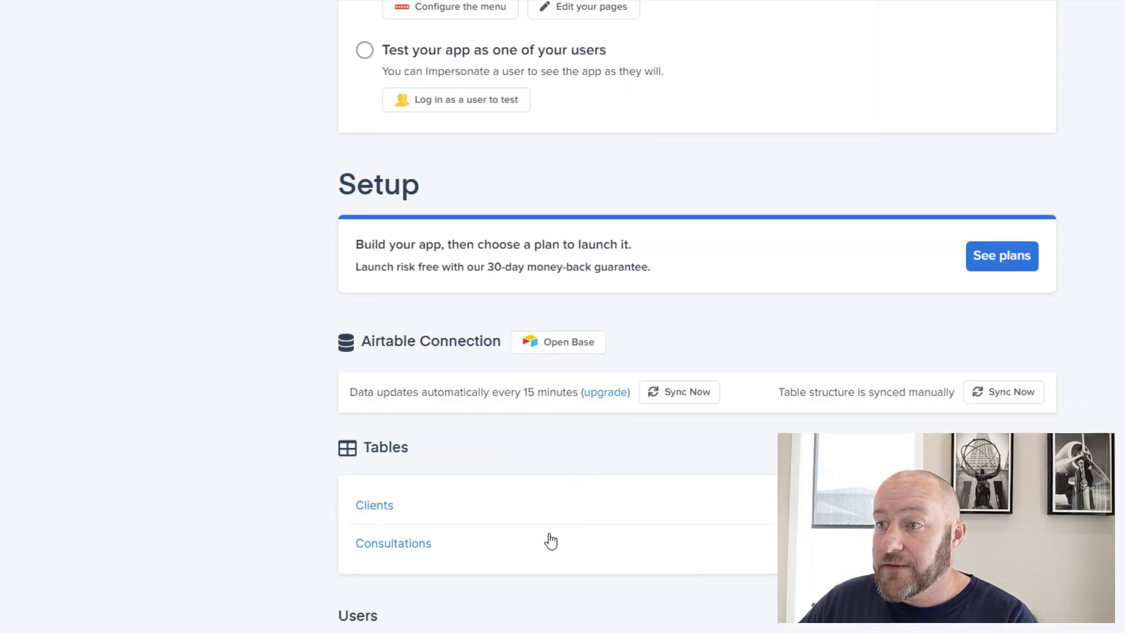
{"action": "scroll", "coordinate": [644, 519], "scroll_direction": "up", "scroll_amount": 2}
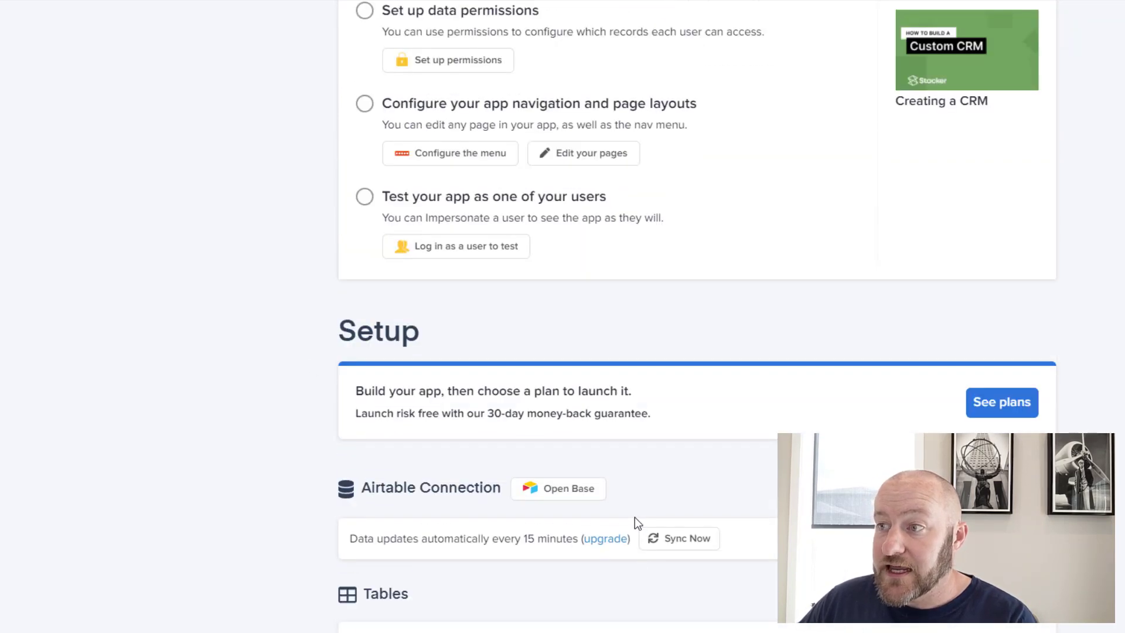
{"action": "scroll", "coordinate": [635, 522], "scroll_direction": "up", "scroll_amount": 5}
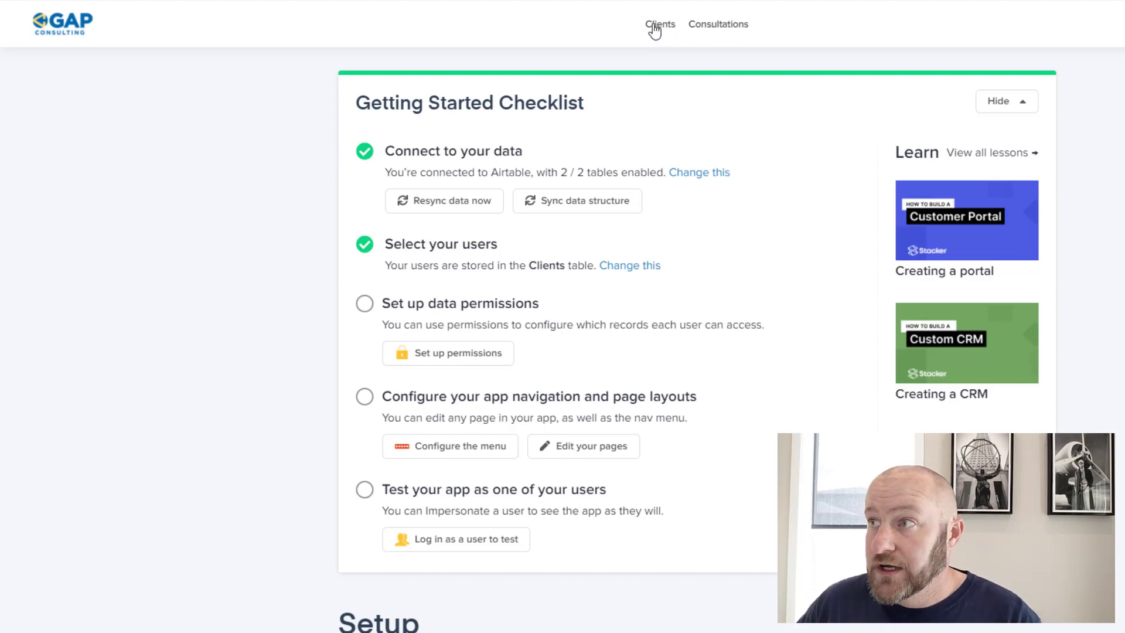
Browse the Clients list, then Consultations, and return to the five-client list
{"action": "left_click", "coordinate": [654, 26]}
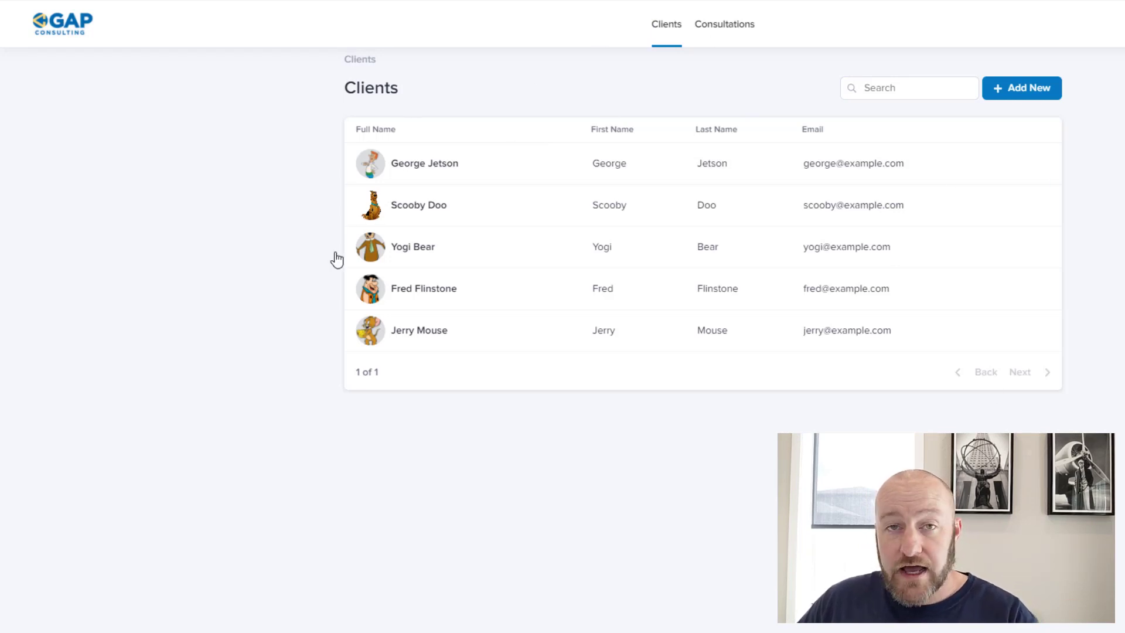
{"action": "left_click", "coordinate": [730, 24]}
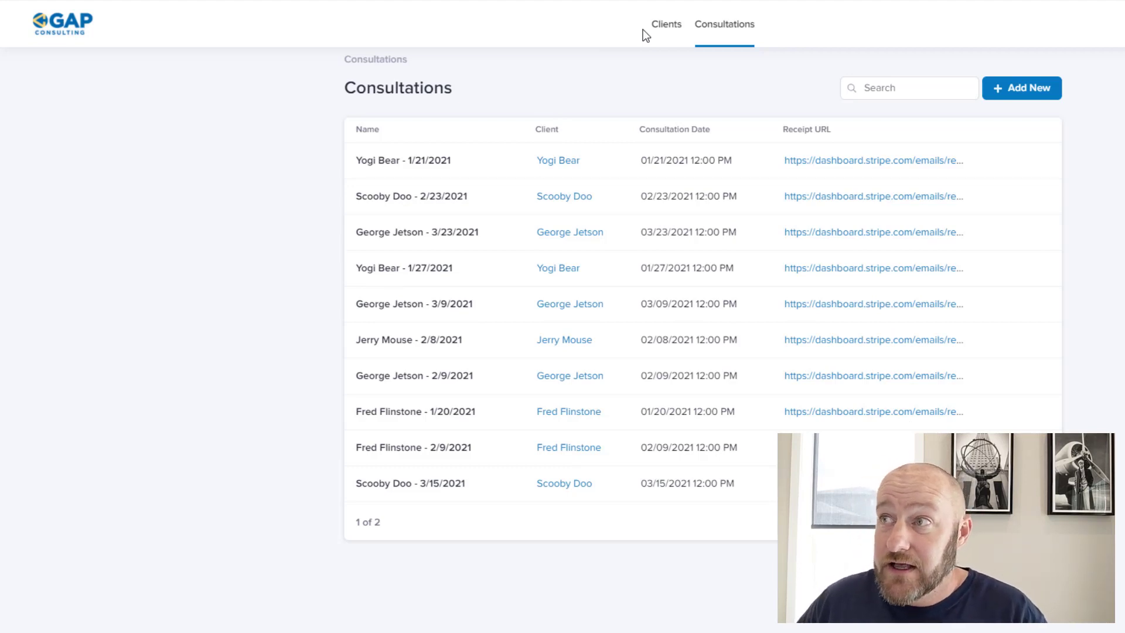
{"action": "left_click", "coordinate": [671, 24]}
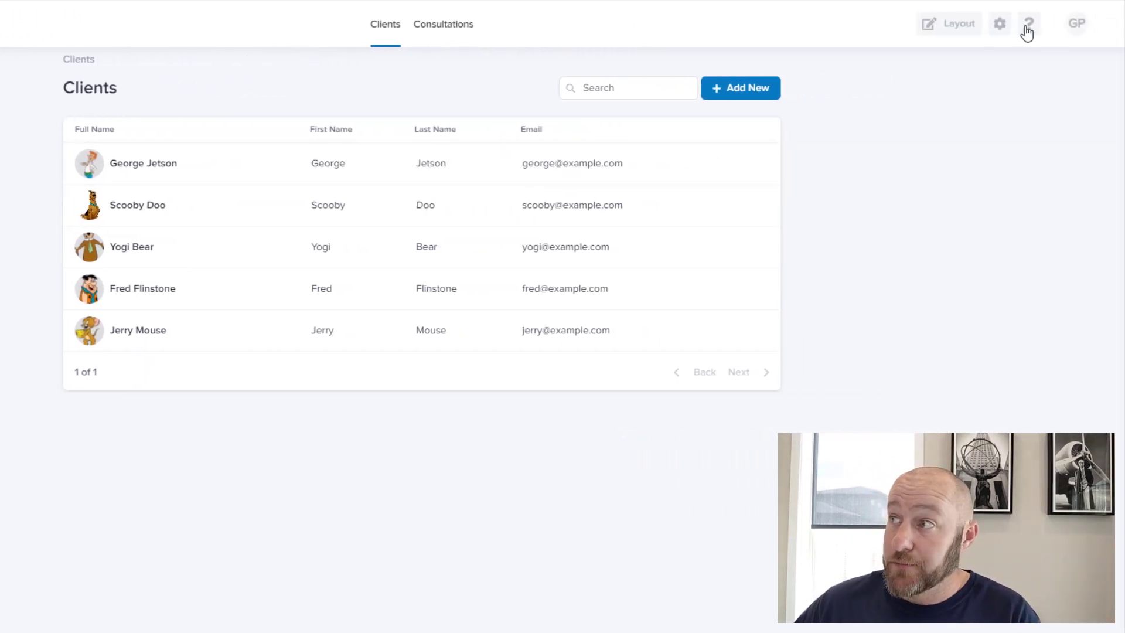
Go to Setup Home from the settings menu and scroll to the Clients and Consultations tables
{"action": "left_click", "coordinate": [1000, 39]}
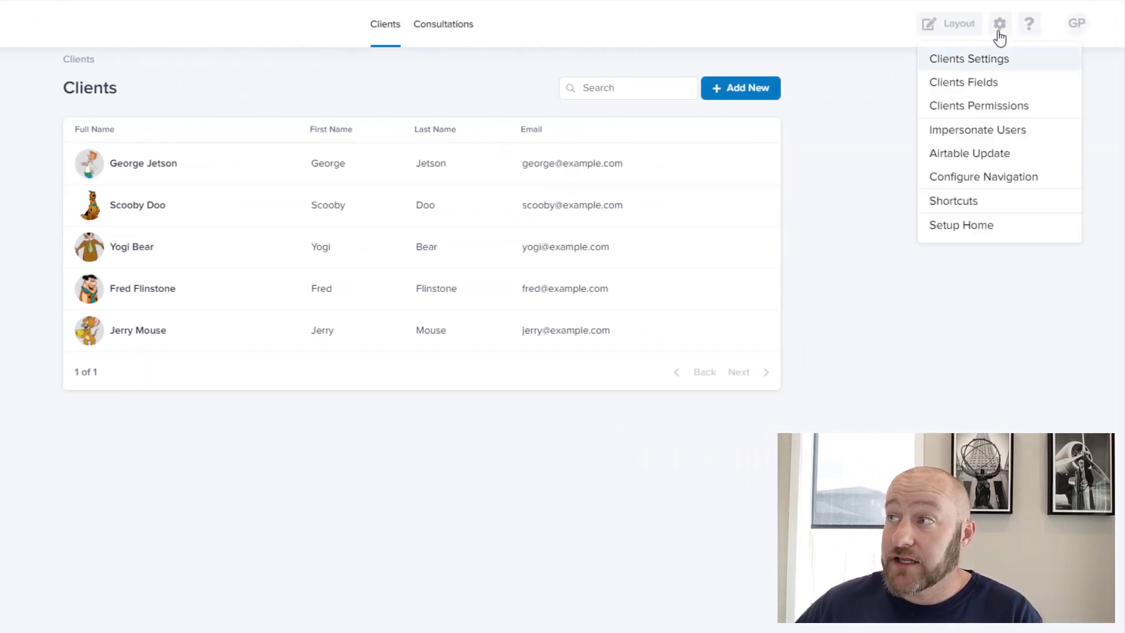
{"action": "left_click", "coordinate": [960, 233]}
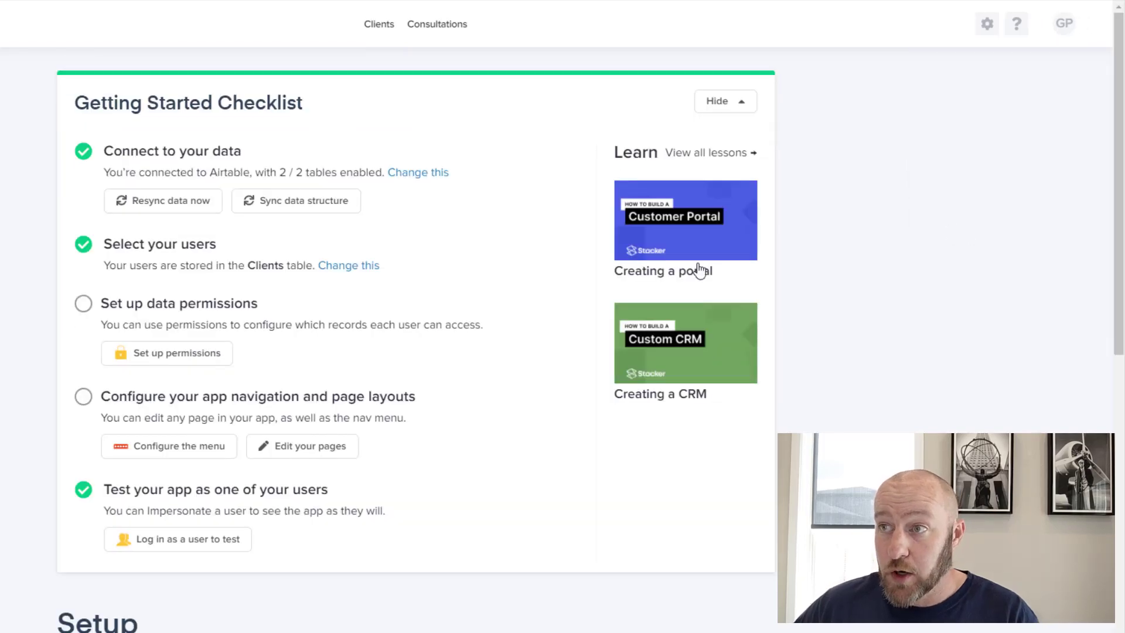
{"action": "scroll", "coordinate": [1, 270], "scroll_direction": "down", "scroll_amount": 10}
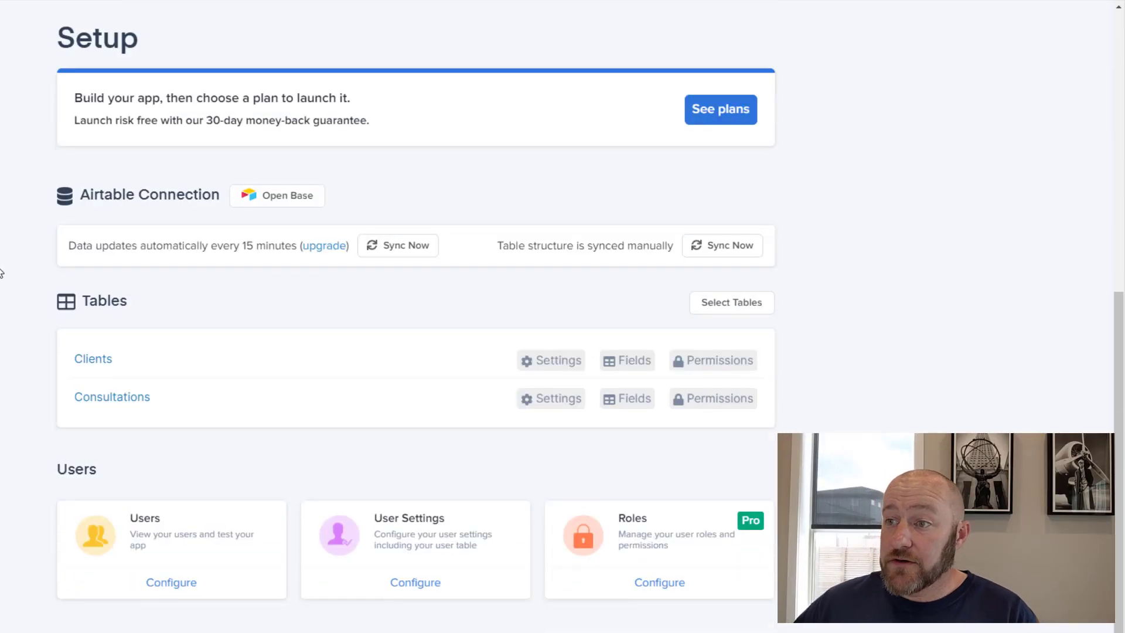
{"action": "scroll", "coordinate": [1, 276], "scroll_direction": "down", "scroll_amount": 3}
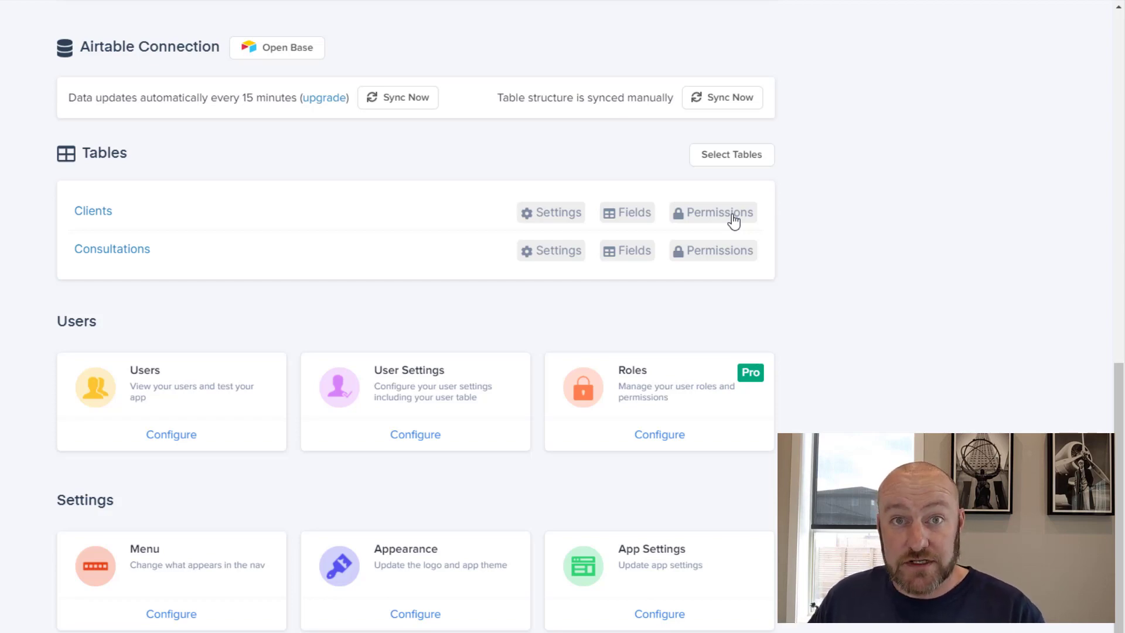
Enable Consultations permissions limited to records whose Client matches the logged-in User
{"action": "left_click", "coordinate": [720, 258]}
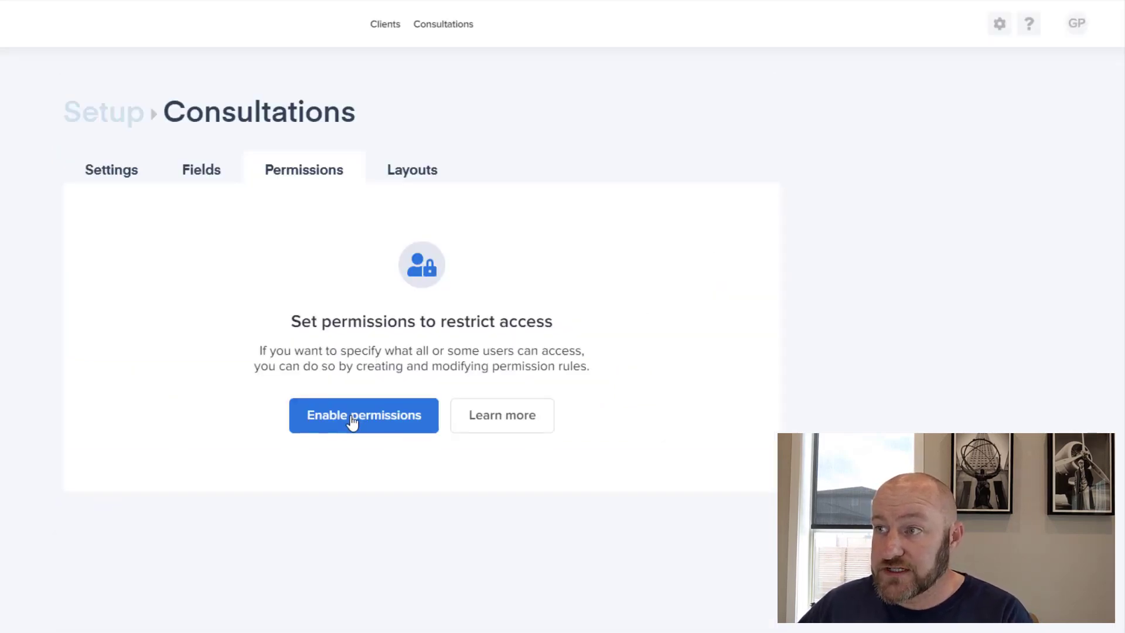
{"action": "left_click", "coordinate": [371, 426]}
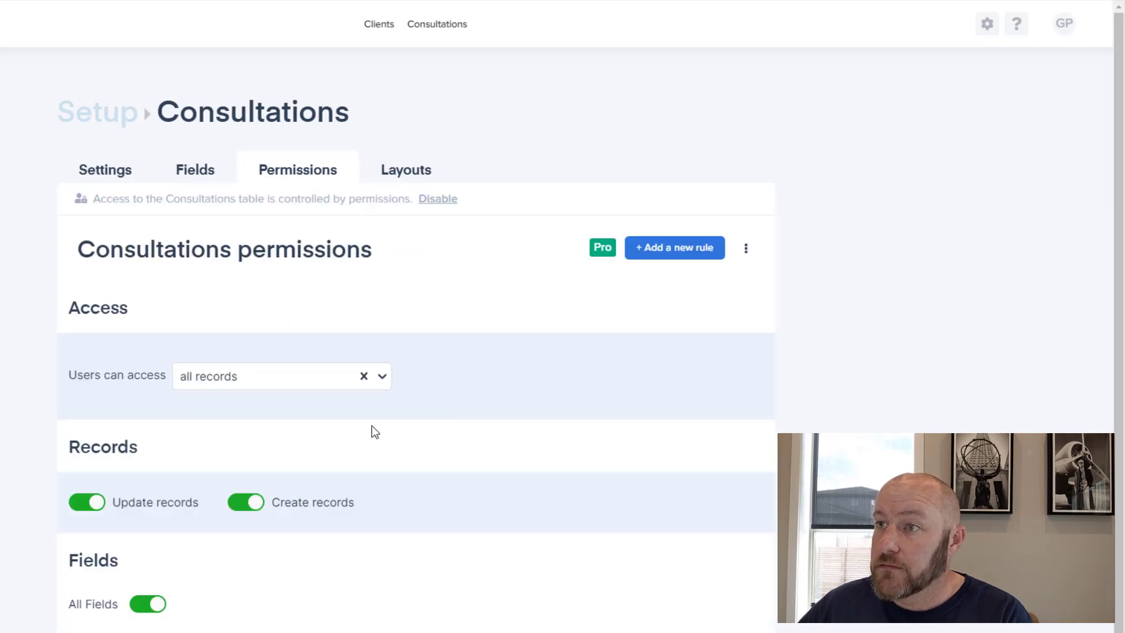
{"action": "left_click", "coordinate": [217, 380]}
{"action": "left_click", "coordinate": [235, 433]}
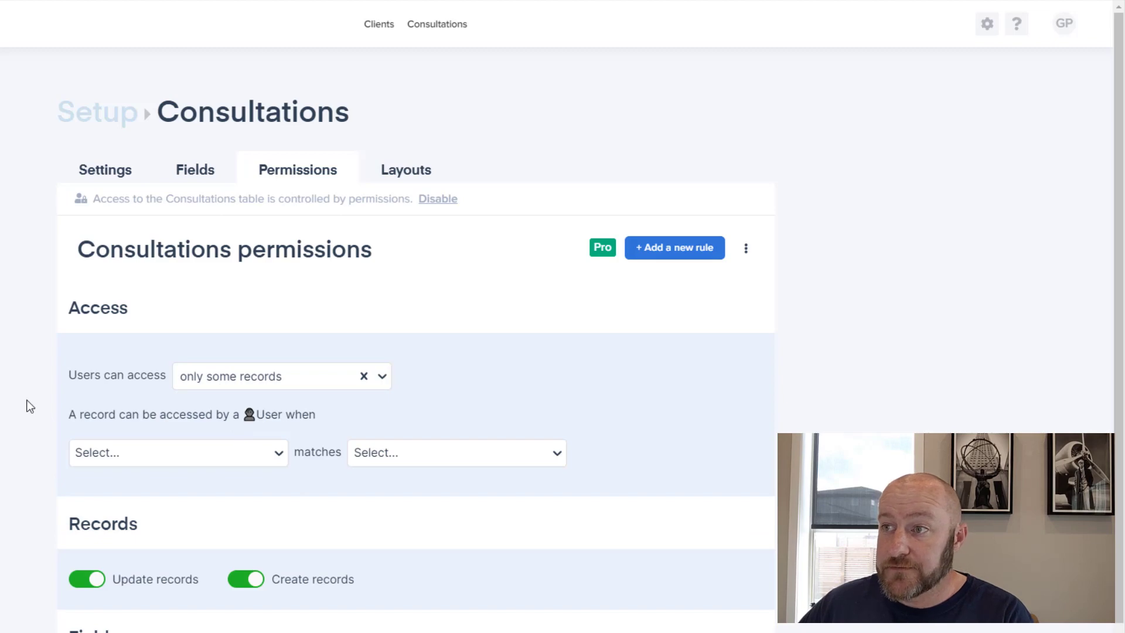
{"action": "scroll", "coordinate": [27, 400], "scroll_direction": "down", "scroll_amount": 2}
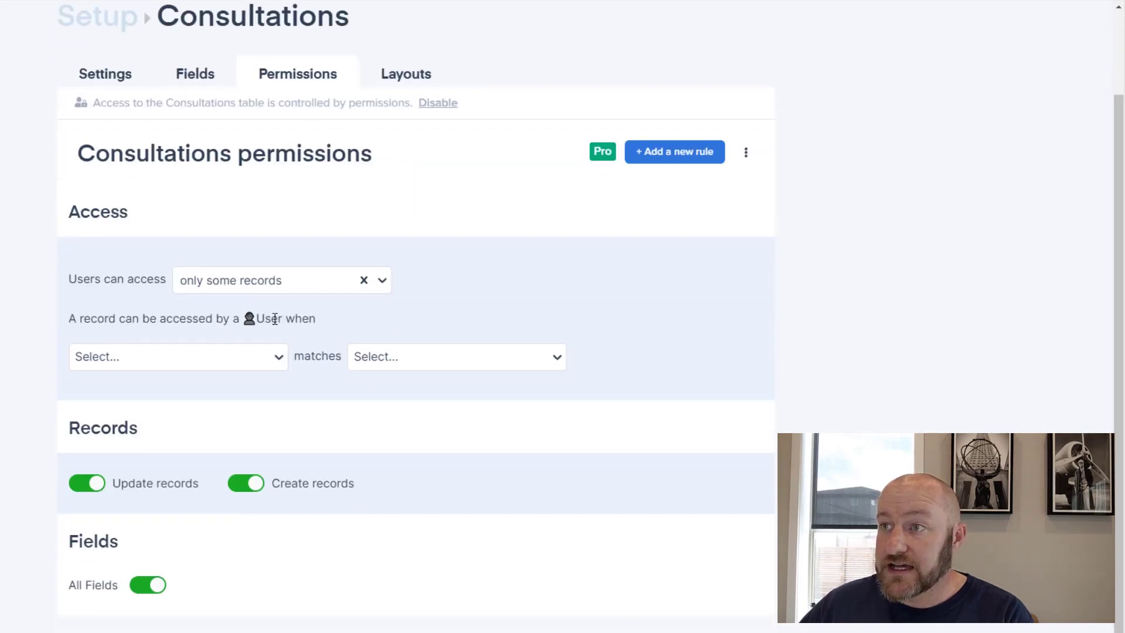
{"action": "left_click", "coordinate": [265, 357]}
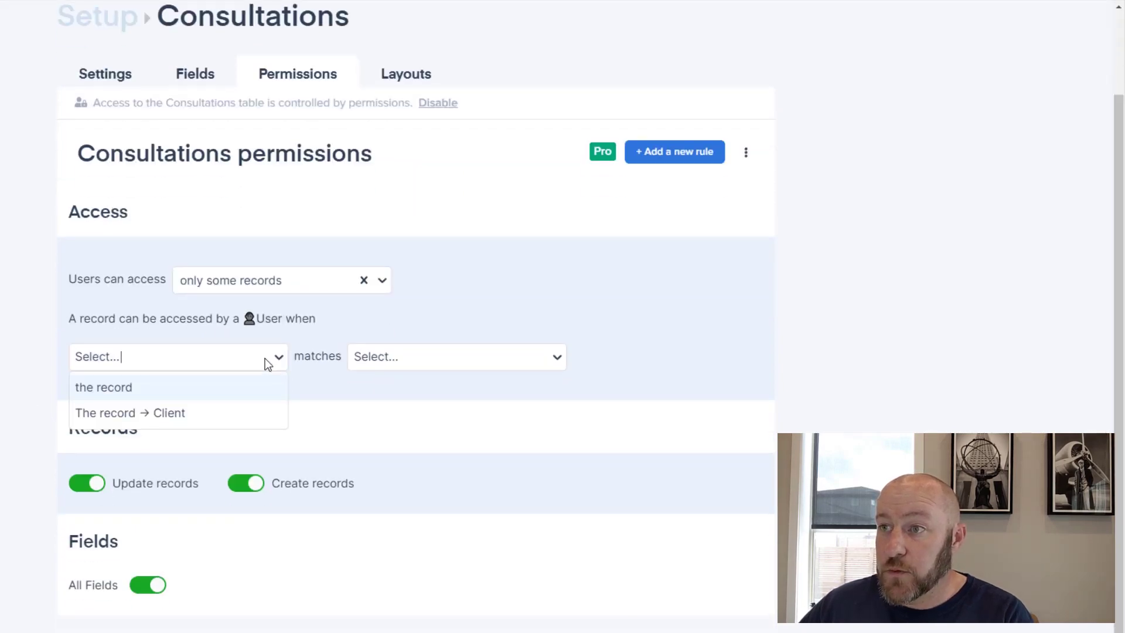
{"action": "left_click", "coordinate": [152, 414]}
{"action": "left_click", "coordinate": [412, 360]}
{"action": "left_click", "coordinate": [405, 388]}
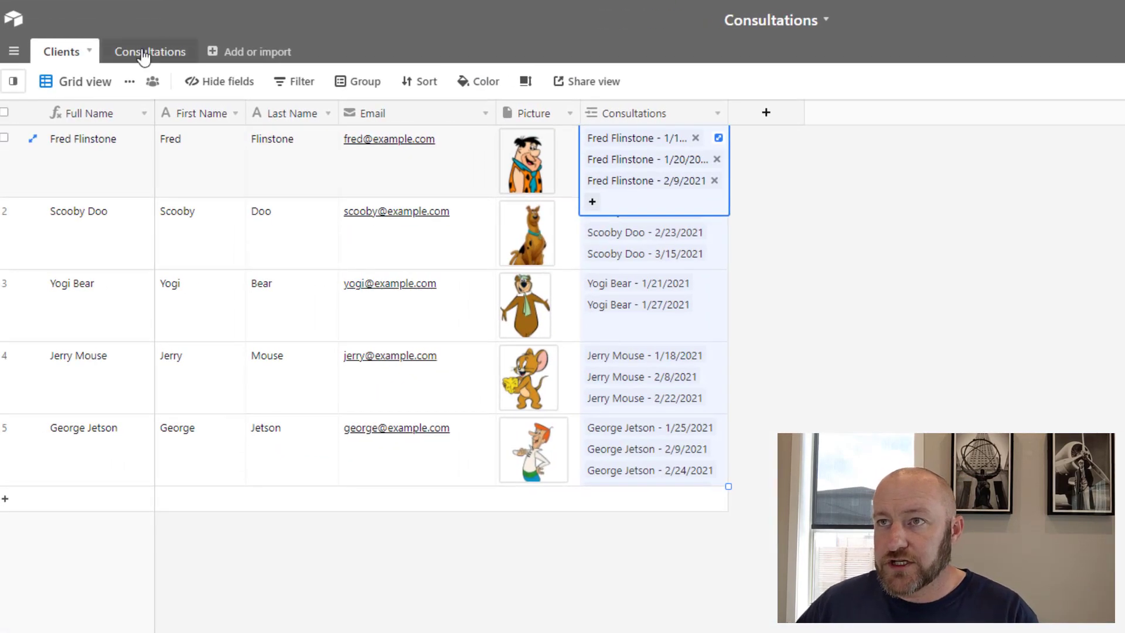
In Airtable's grouped Consultations table, check which client the first consultation links to
{"action": "left_click", "coordinate": [144, 54]}
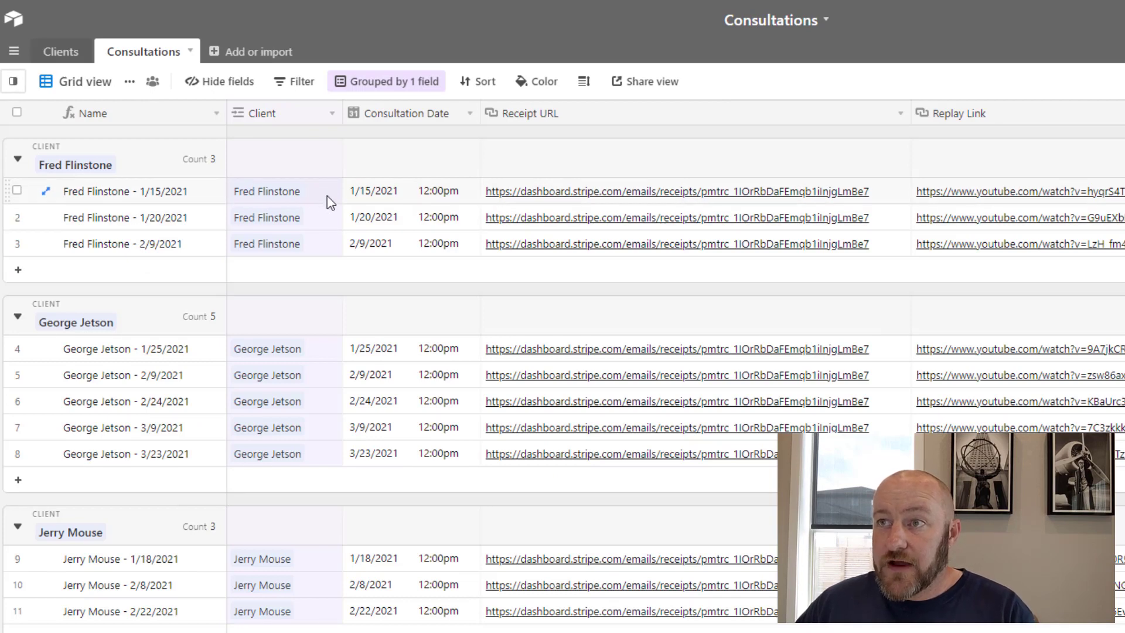
{"action": "left_click", "coordinate": [326, 196]}
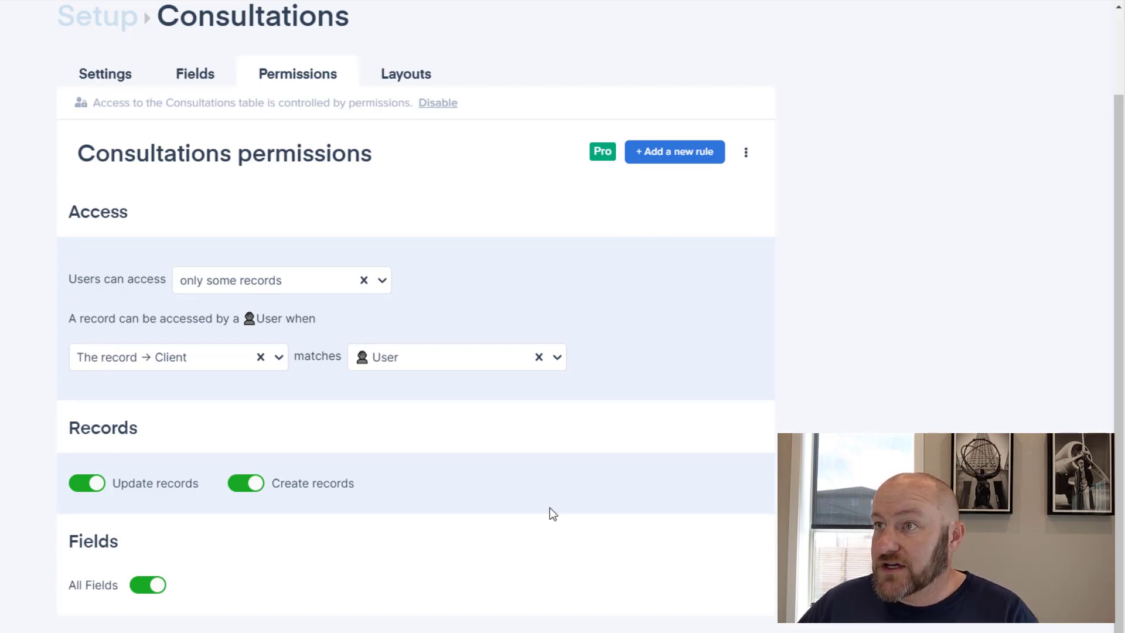
Enable record-level permissions on the Clients table, then return to the setup overview
{"action": "left_click", "coordinate": [100, 25]}
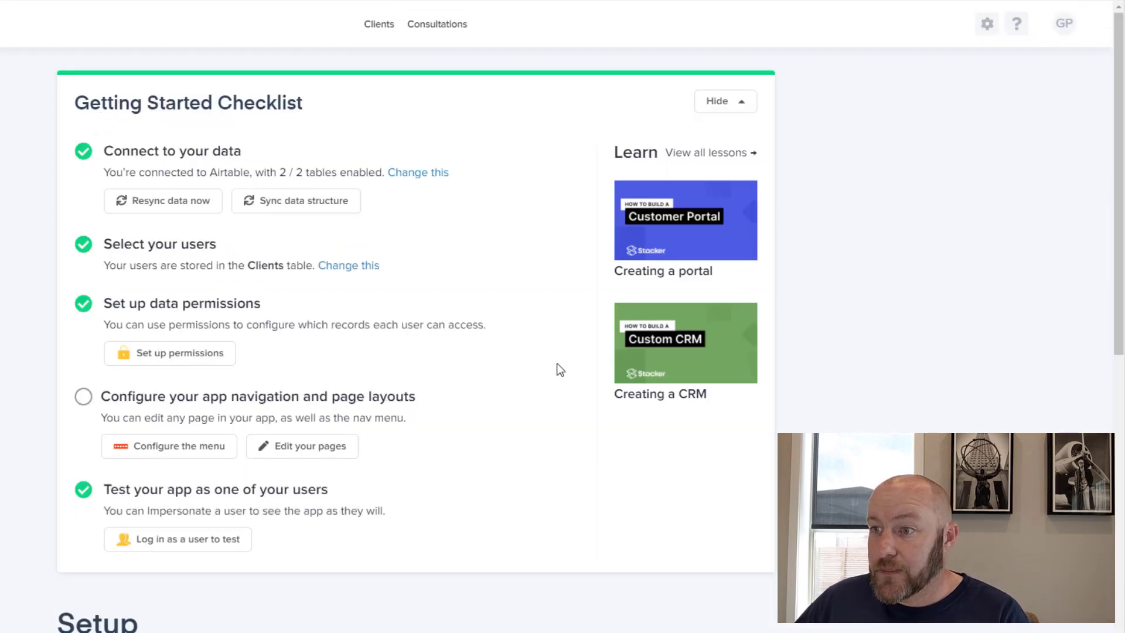
{"action": "scroll", "coordinate": [547, 371], "scroll_direction": "down", "scroll_amount": 12}
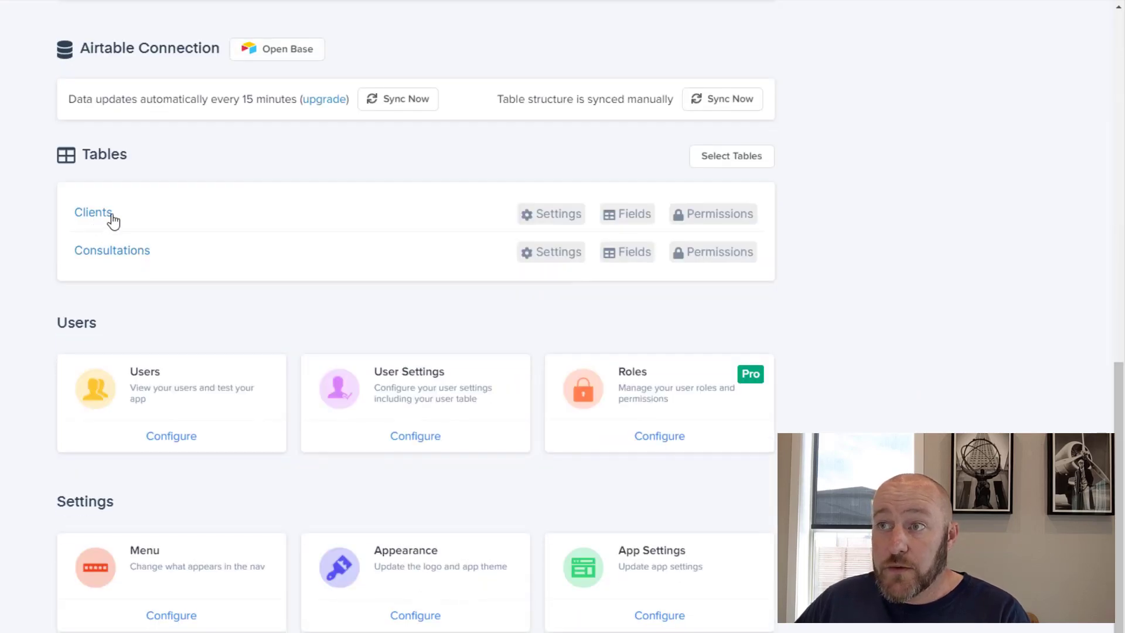
{"action": "left_click", "coordinate": [716, 221]}
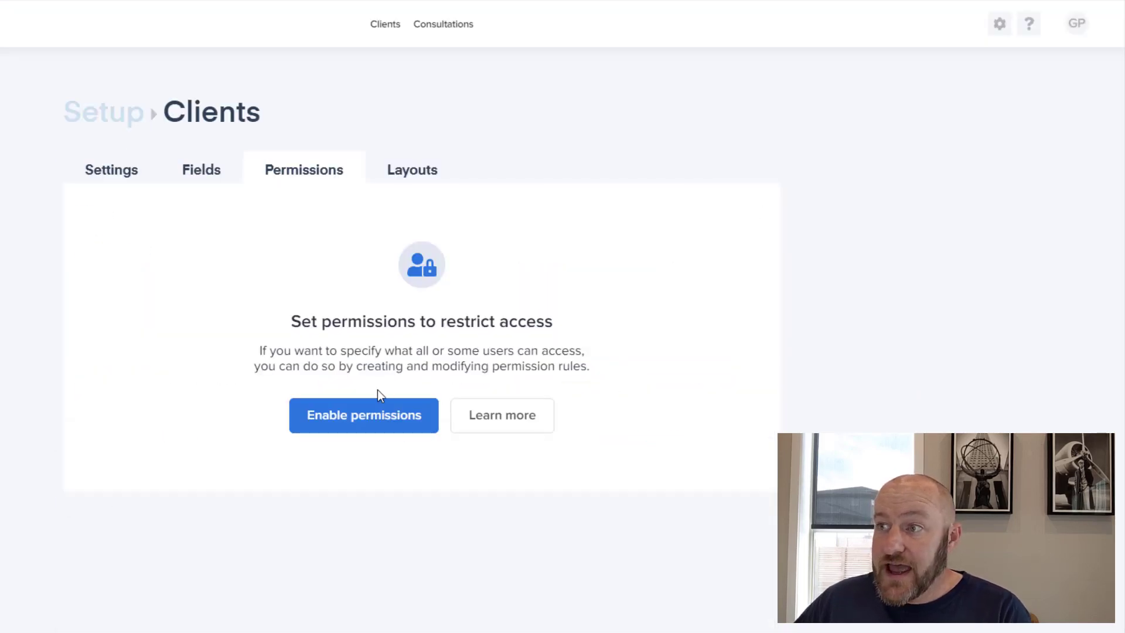
{"action": "left_click", "coordinate": [374, 419]}
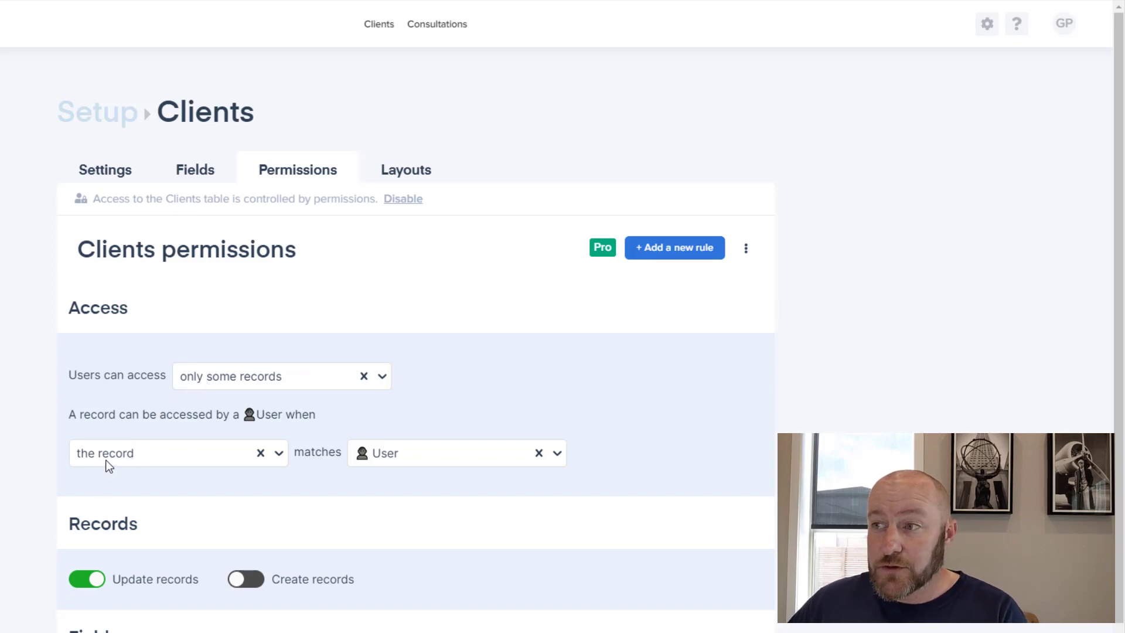
{"action": "left_click", "coordinate": [118, 112]}
Open the Consultations permissions and review its Client-matches-User access rule
{"action": "scroll", "coordinate": [503, 518], "scroll_direction": "down", "scroll_amount": 12}
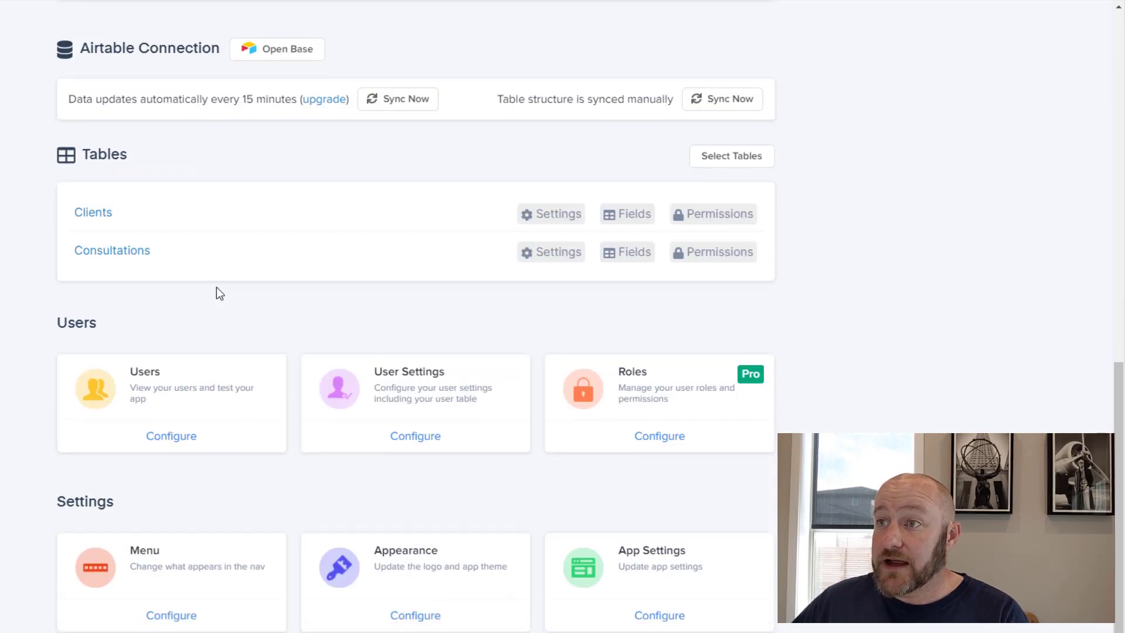
{"action": "left_click", "coordinate": [697, 255]}
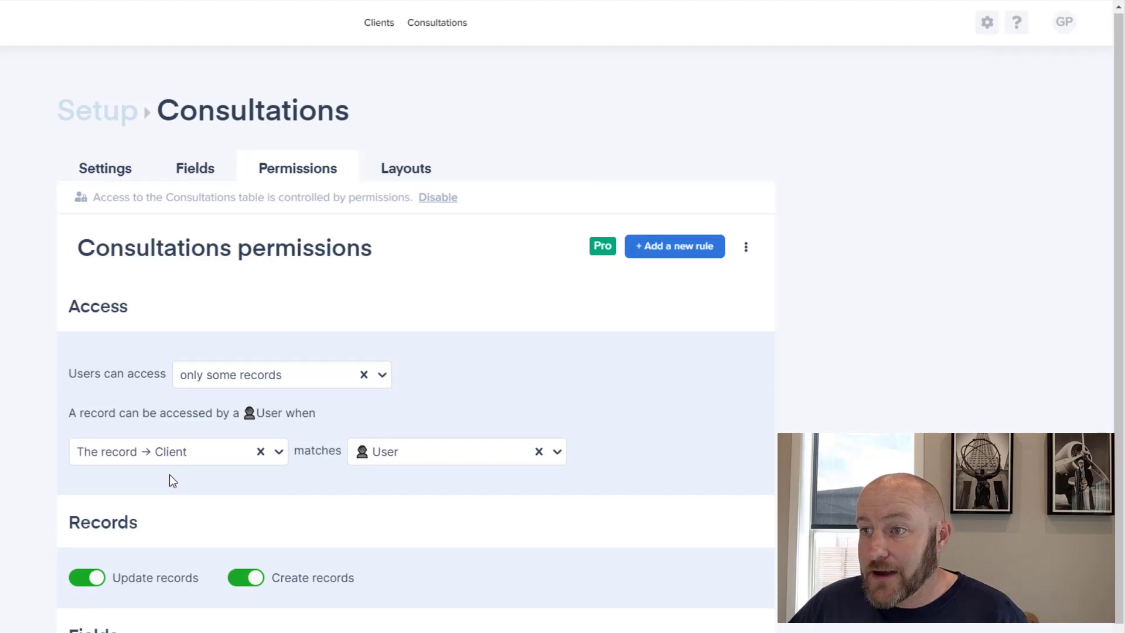
{"action": "scroll", "coordinate": [171, 475], "scroll_direction": "down", "scroll_amount": 2}
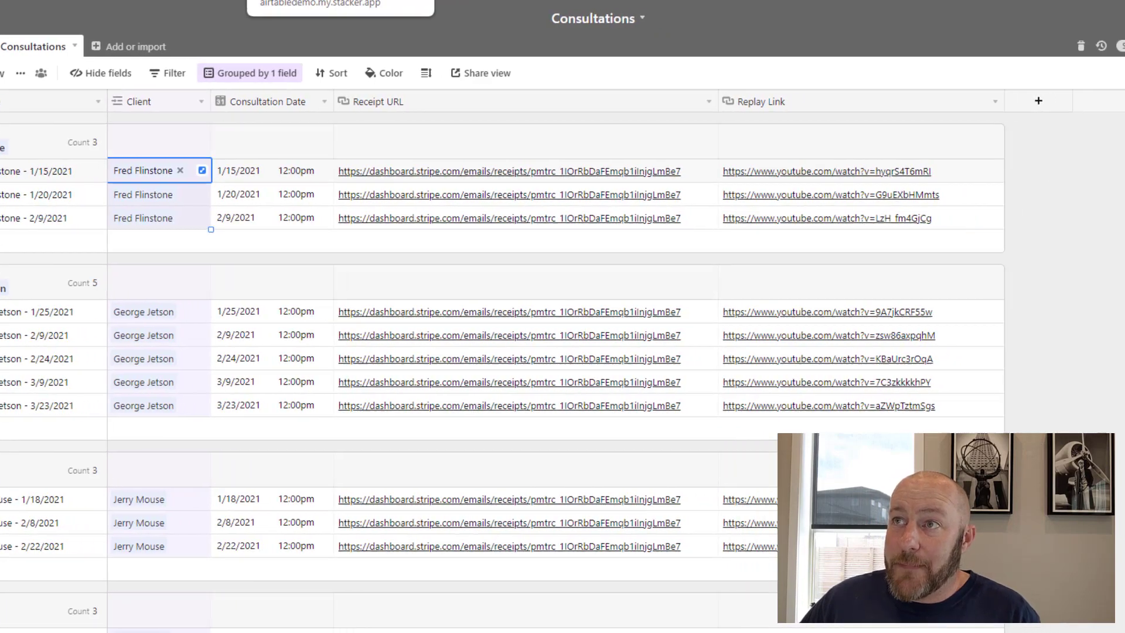
Turn off All Fields and deny users read access to the Consultations Client field
{"action": "left_click", "coordinate": [598, 1]}
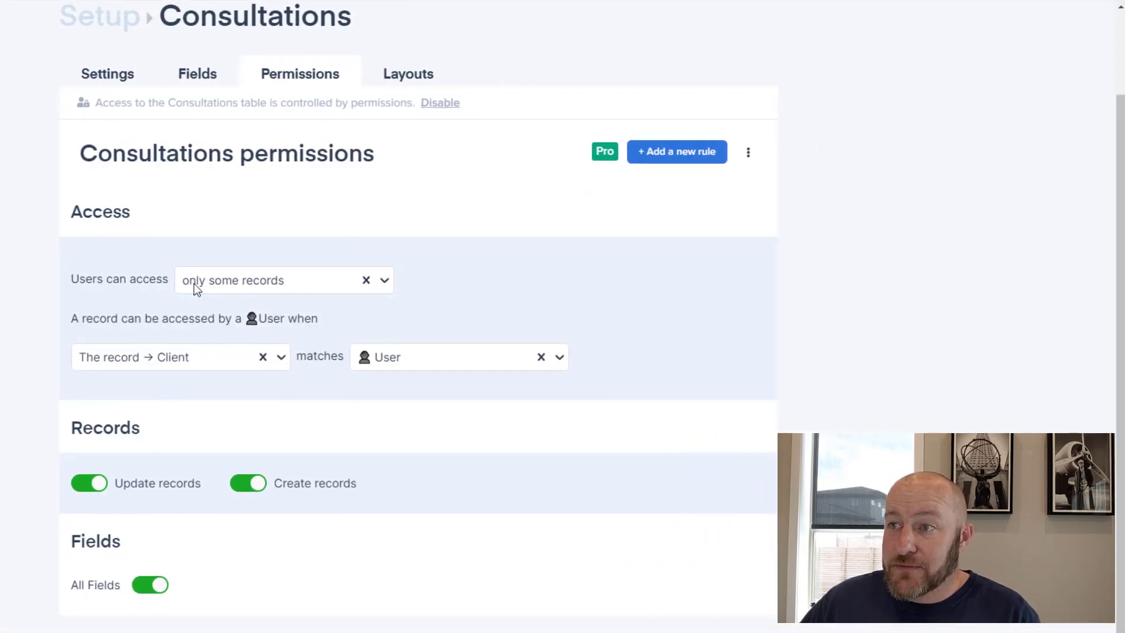
{"action": "left_click", "coordinate": [150, 585]}
{"action": "scroll", "coordinate": [150, 585], "scroll_direction": "down", "scroll_amount": 2}
{"action": "scroll", "coordinate": [125, 510], "scroll_direction": "down", "scroll_amount": 3}
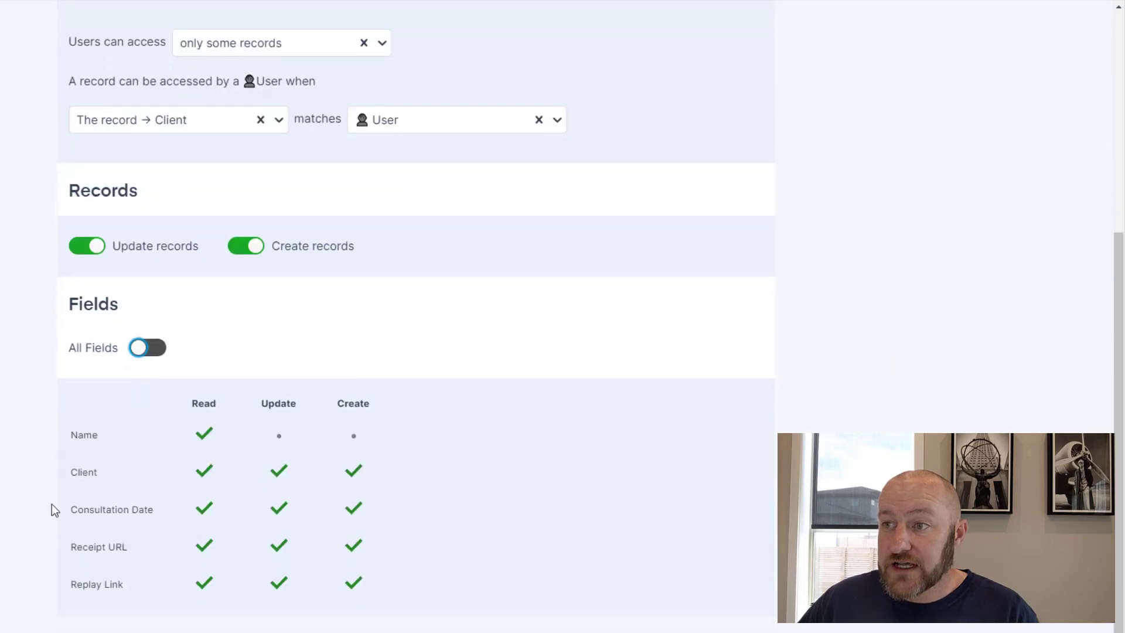
{"action": "left_click", "coordinate": [205, 475]}
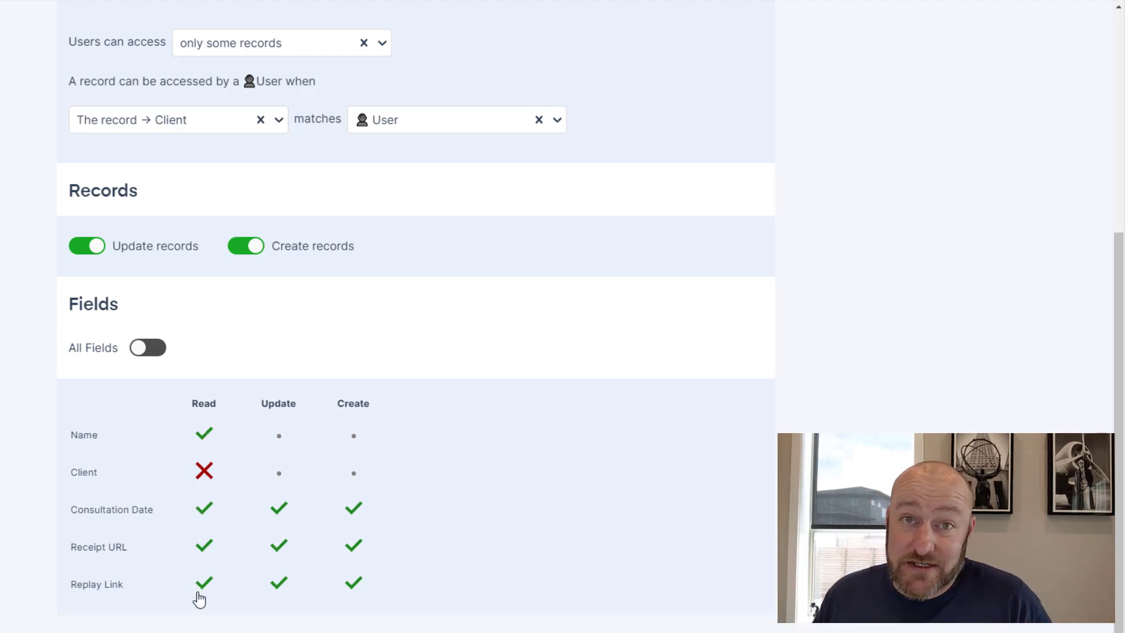
Scroll back up and view the Consultations page layouts
{"action": "scroll", "coordinate": [696, 561], "scroll_direction": "up", "scroll_amount": 6}
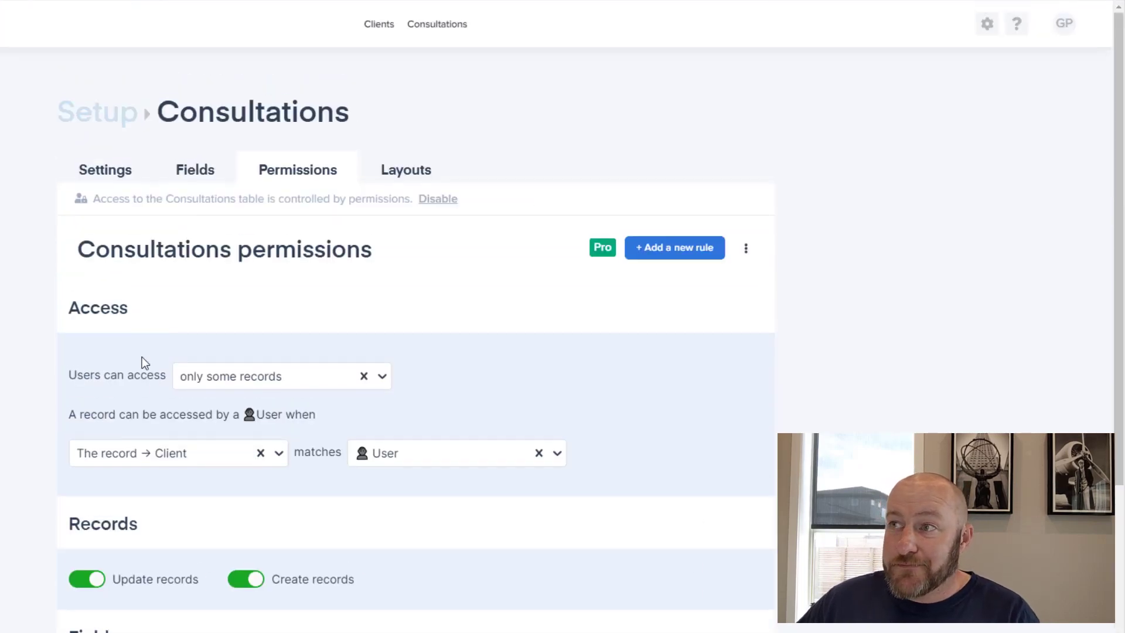
{"action": "left_click", "coordinate": [389, 176]}
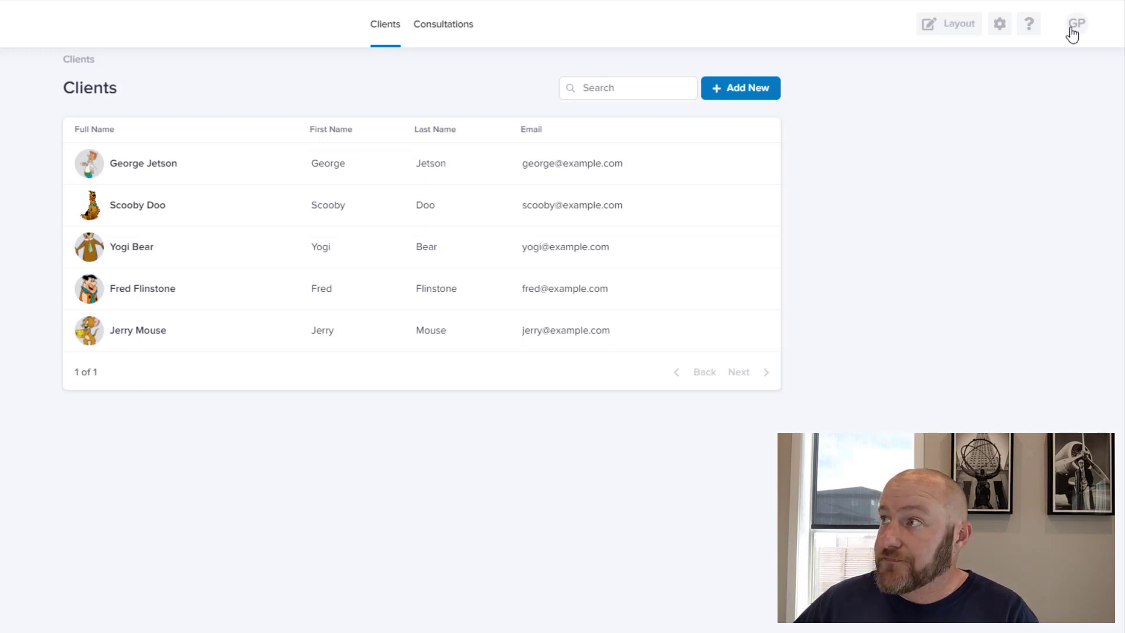
Impersonate the first user from the gear menu's Impersonate Users list, limiting the portal to their client record
{"action": "left_click", "coordinate": [1002, 26]}
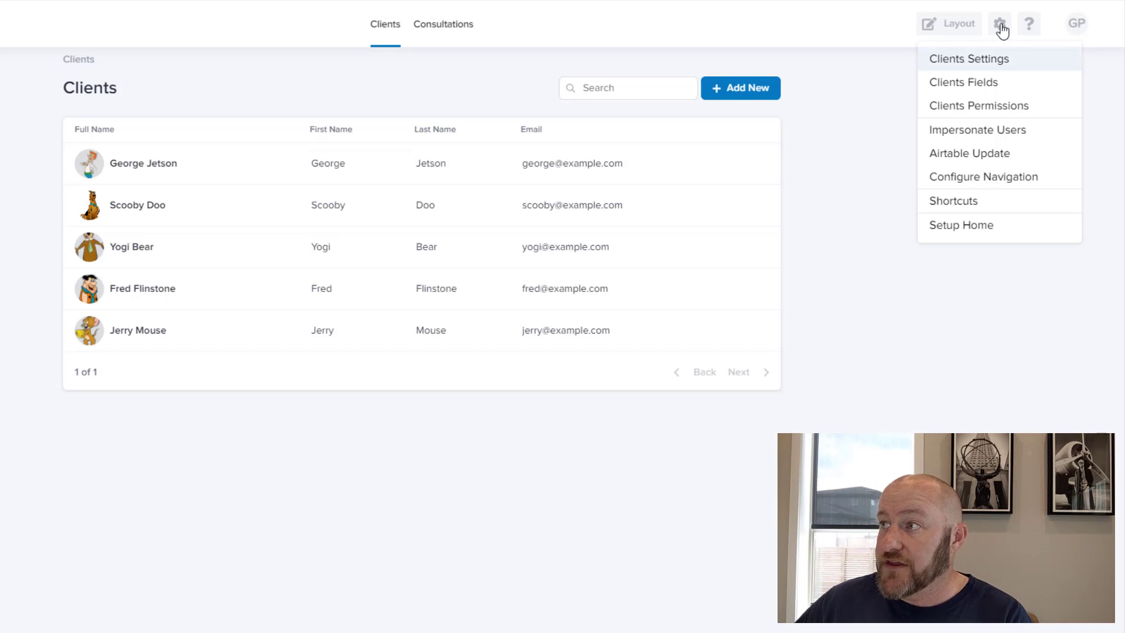
{"action": "left_click", "coordinate": [1000, 130]}
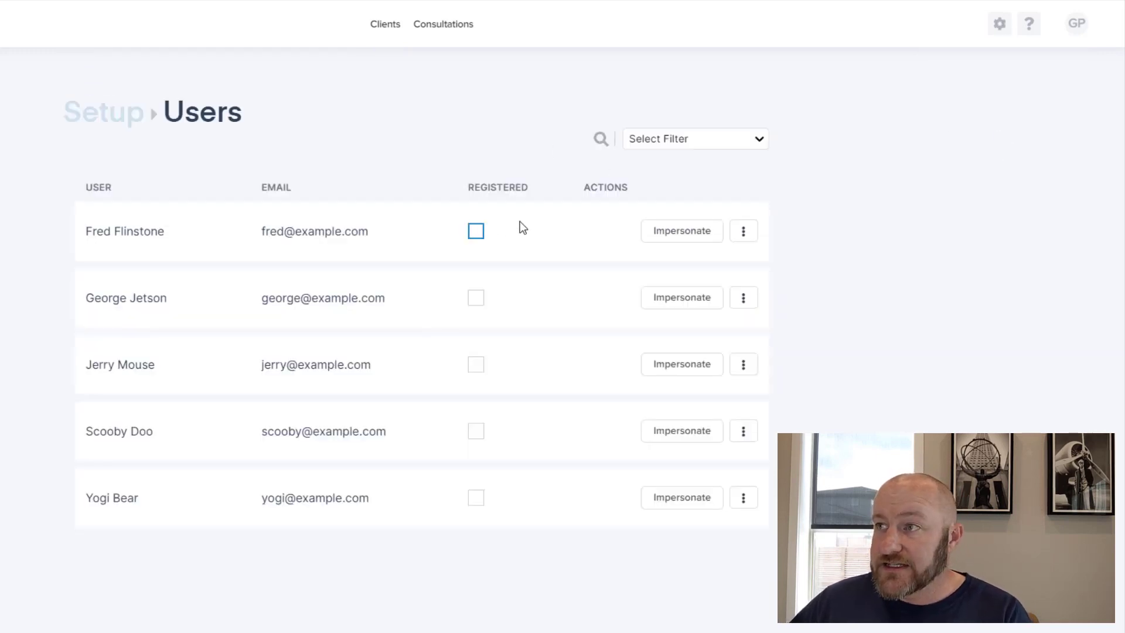
{"action": "left_click", "coordinate": [691, 240]}
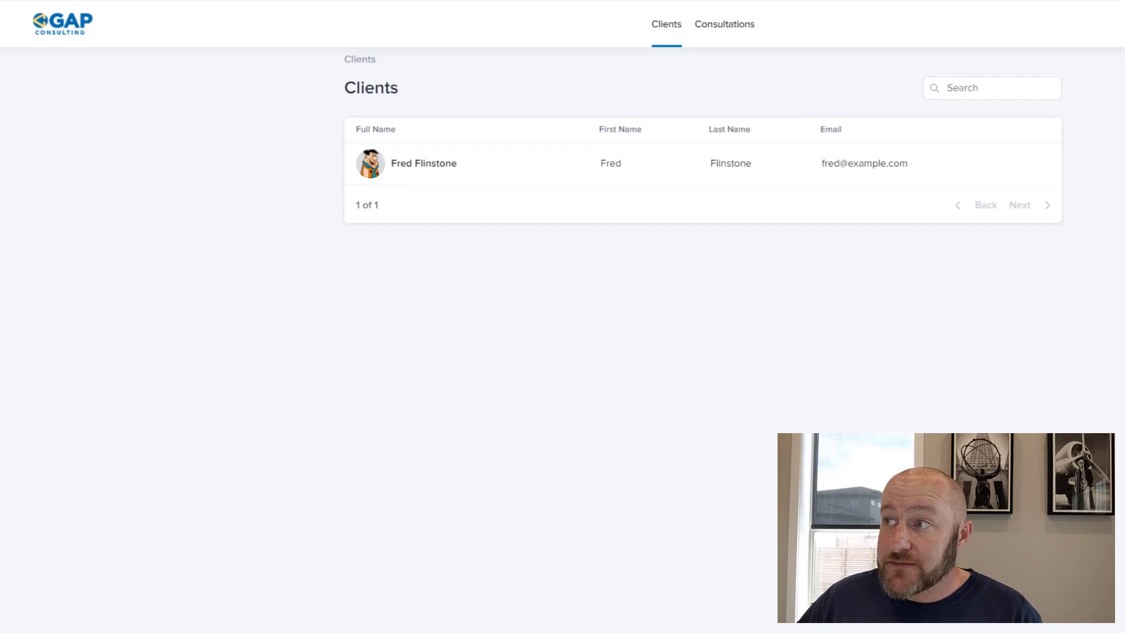
Open the client's own record, add text to its e-mail address, and save the edit
{"action": "left_click", "coordinate": [528, 169]}
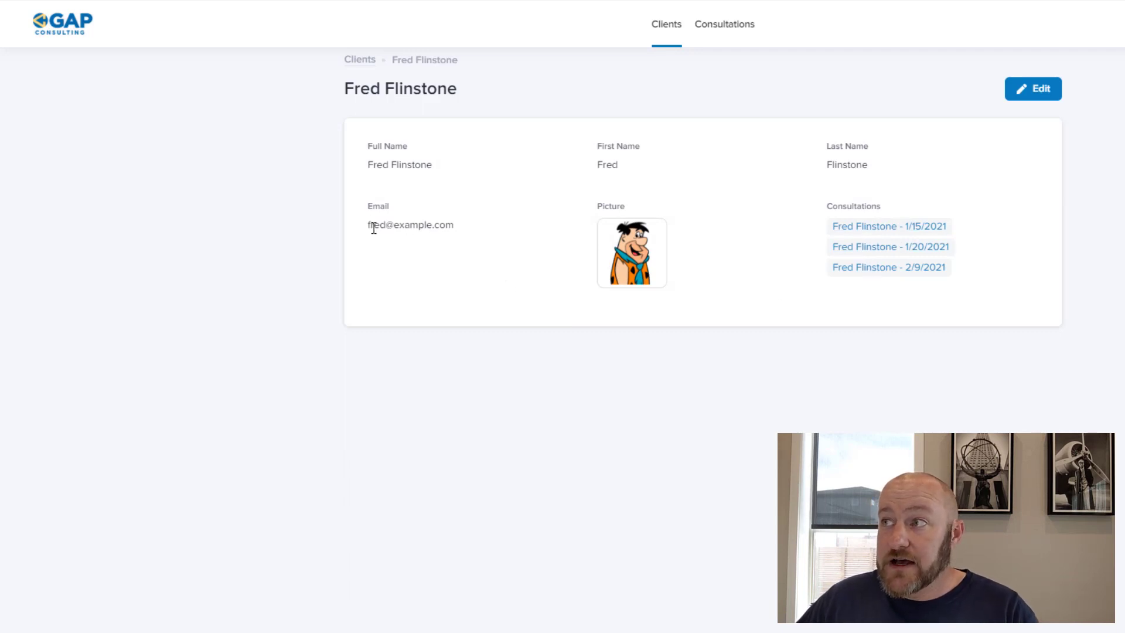
{"action": "left_click", "coordinate": [1037, 101]}
{"action": "left_click", "coordinate": [399, 249]}
{"action": "type", "text": "dy"}
{"action": "left_click", "coordinate": [576, 442]}
{"action": "left_click", "coordinate": [1033, 96]}
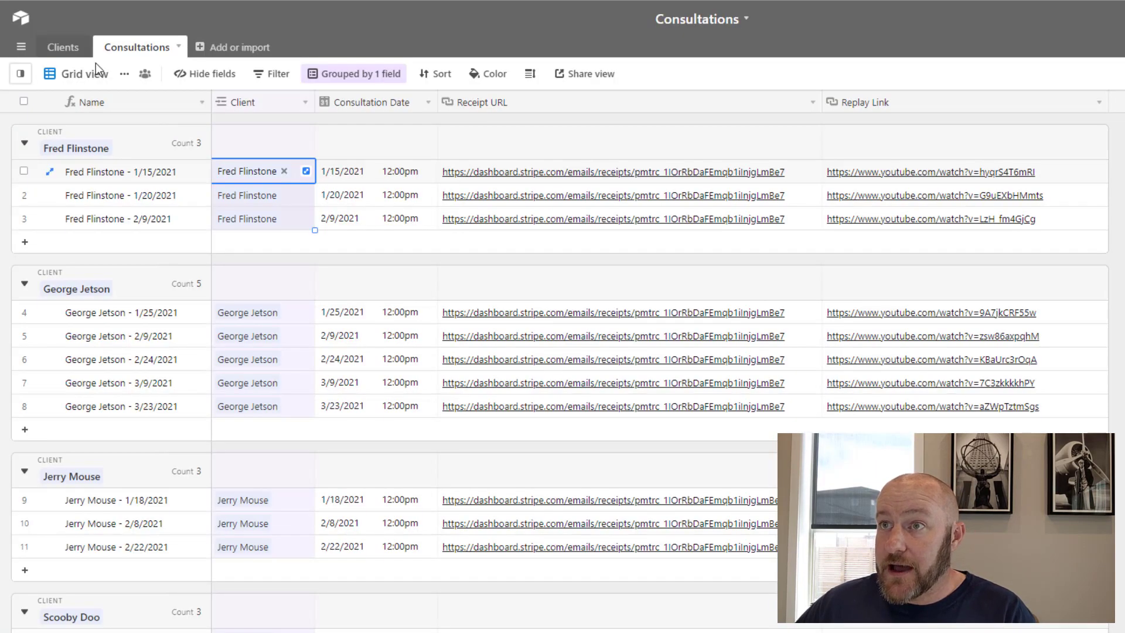
Verify in Airtable's Clients table that the client's Email cell shows the edited address
{"action": "left_click", "coordinate": [82, 49]}
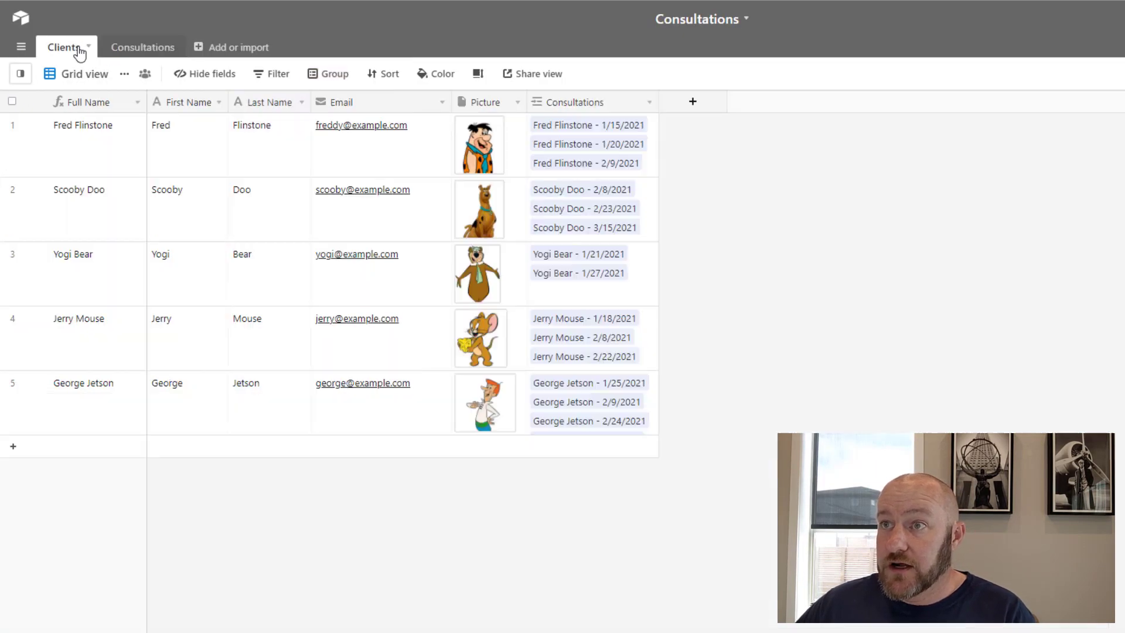
{"action": "left_click", "coordinate": [343, 154]}
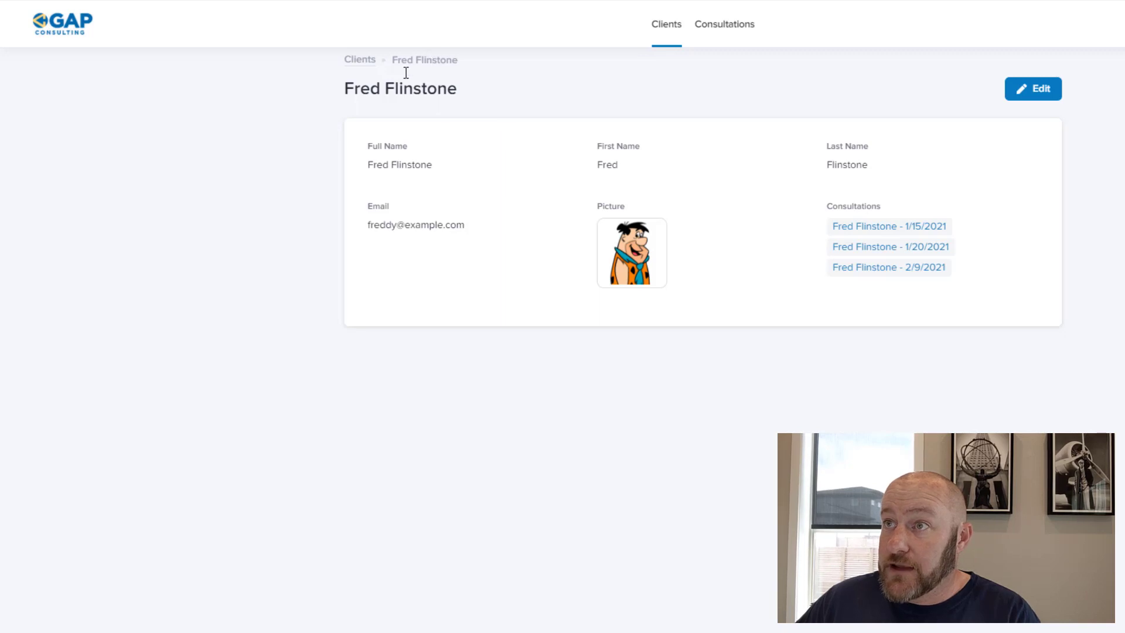
Open the 2/9/2021 consultation from the client's Consultations list and view its Stripe receipt
{"action": "left_click", "coordinate": [719, 28]}
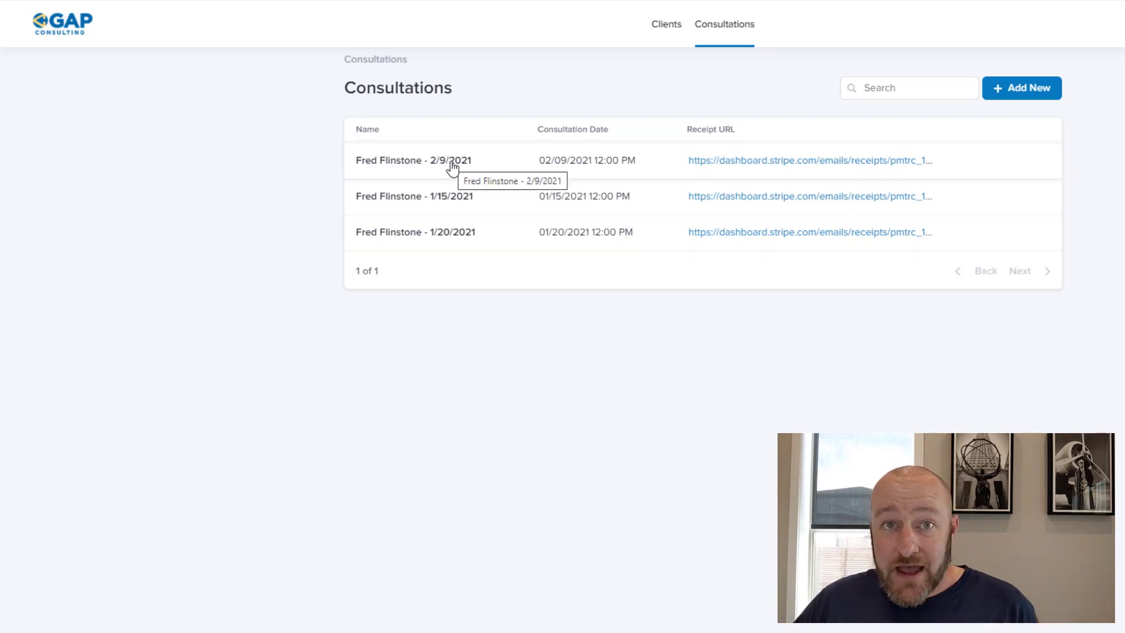
{"action": "left_click", "coordinate": [453, 167]}
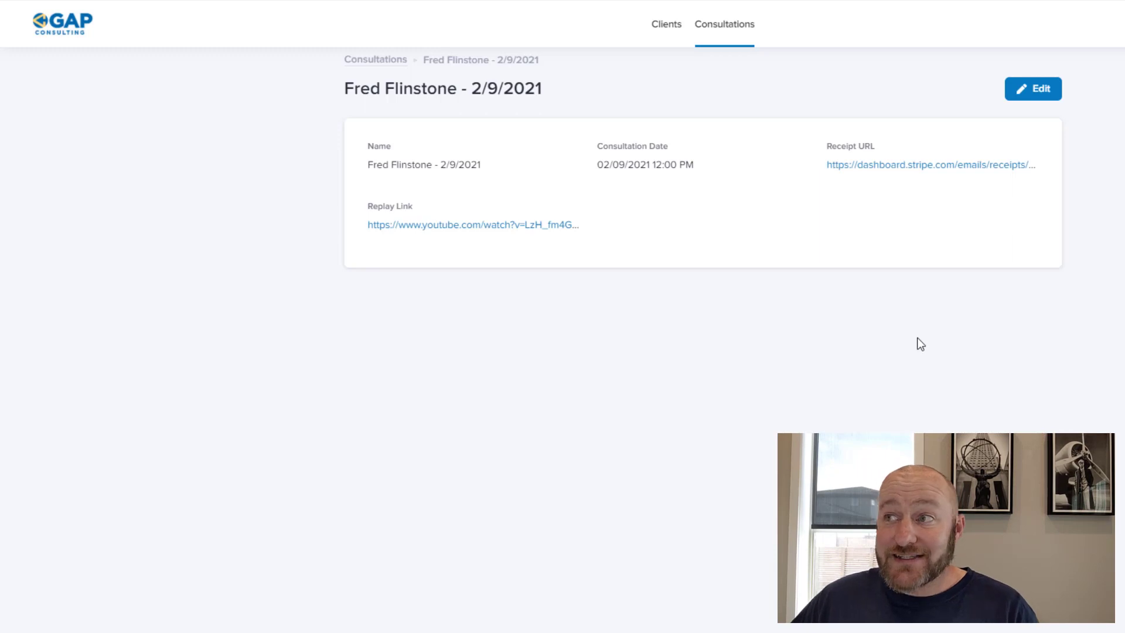
{"action": "left_click", "coordinate": [906, 167]}
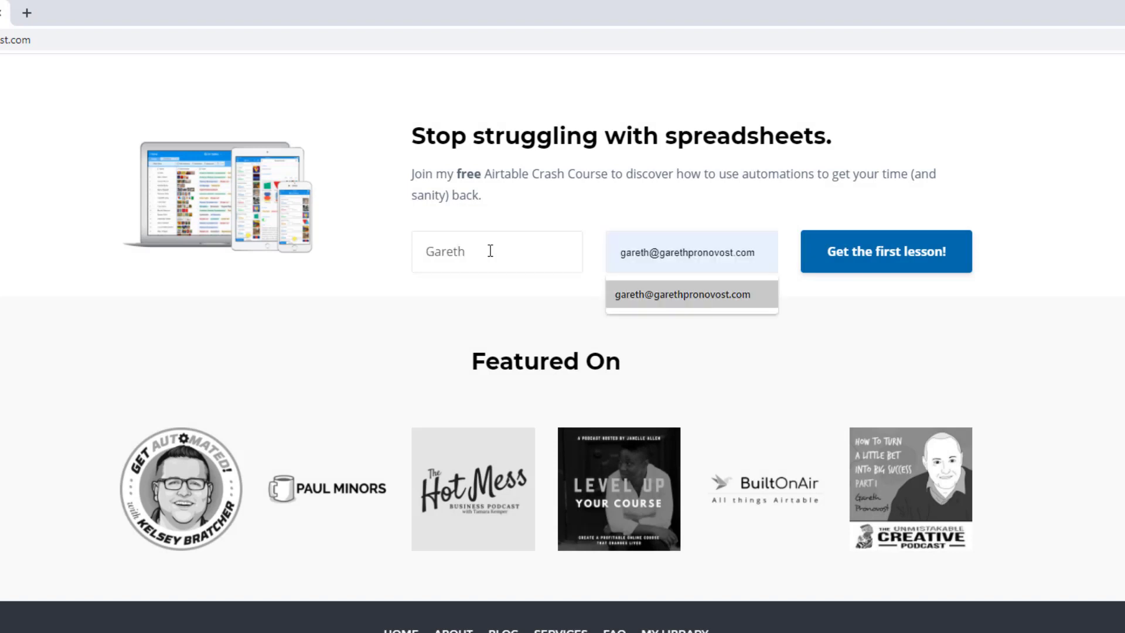
Accept the suggested e-mail, then go to the Services page and scroll to the three consulting options
{"action": "key", "text": "Return"}
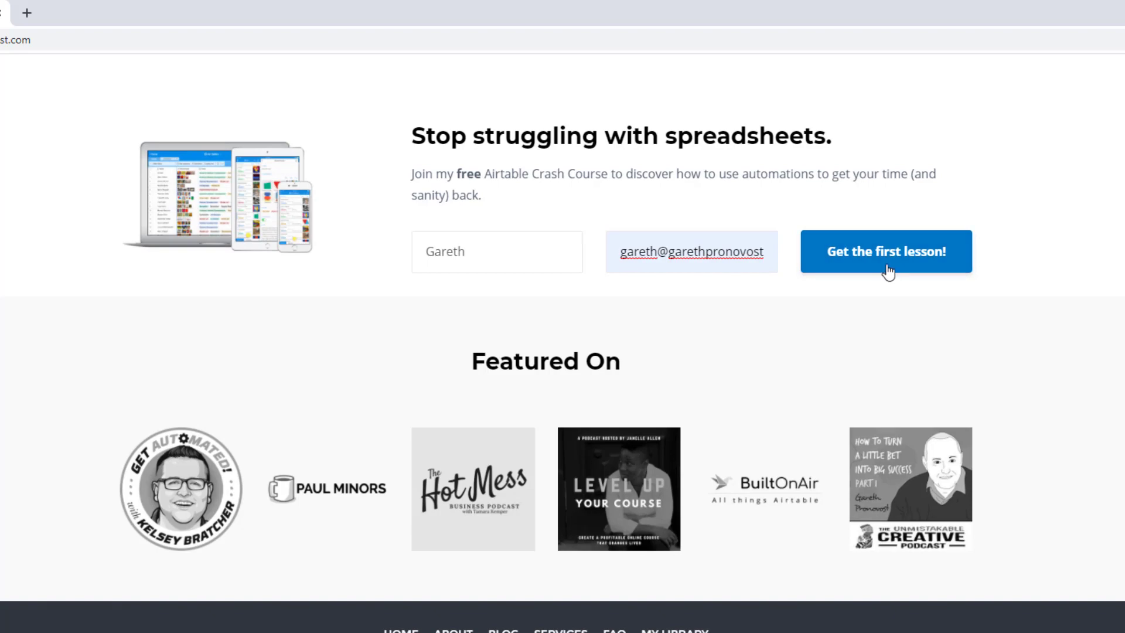
{"action": "scroll", "coordinate": [888, 270], "scroll_direction": "up", "scroll_amount": 20}
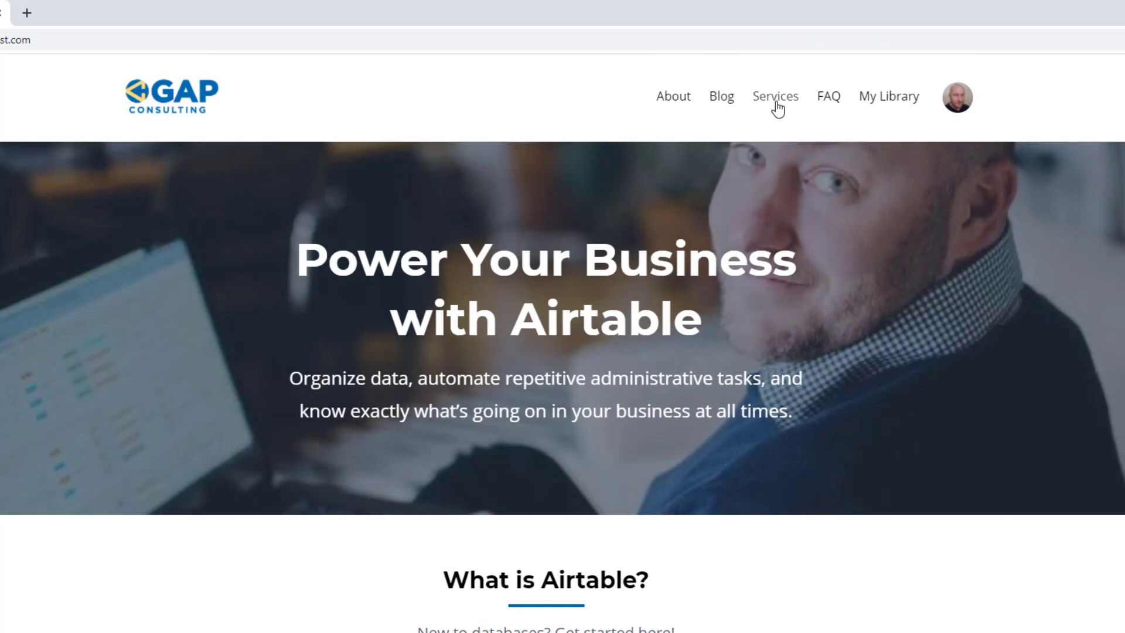
{"action": "left_click", "coordinate": [775, 98]}
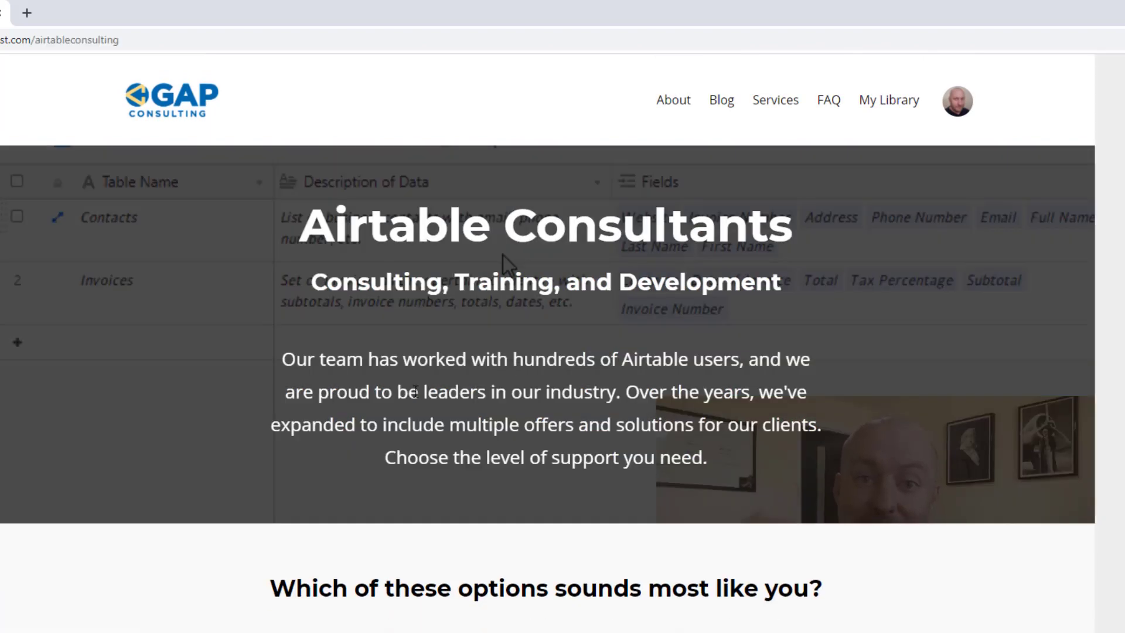
{"action": "scroll", "coordinate": [414, 392], "scroll_direction": "down", "scroll_amount": 10}
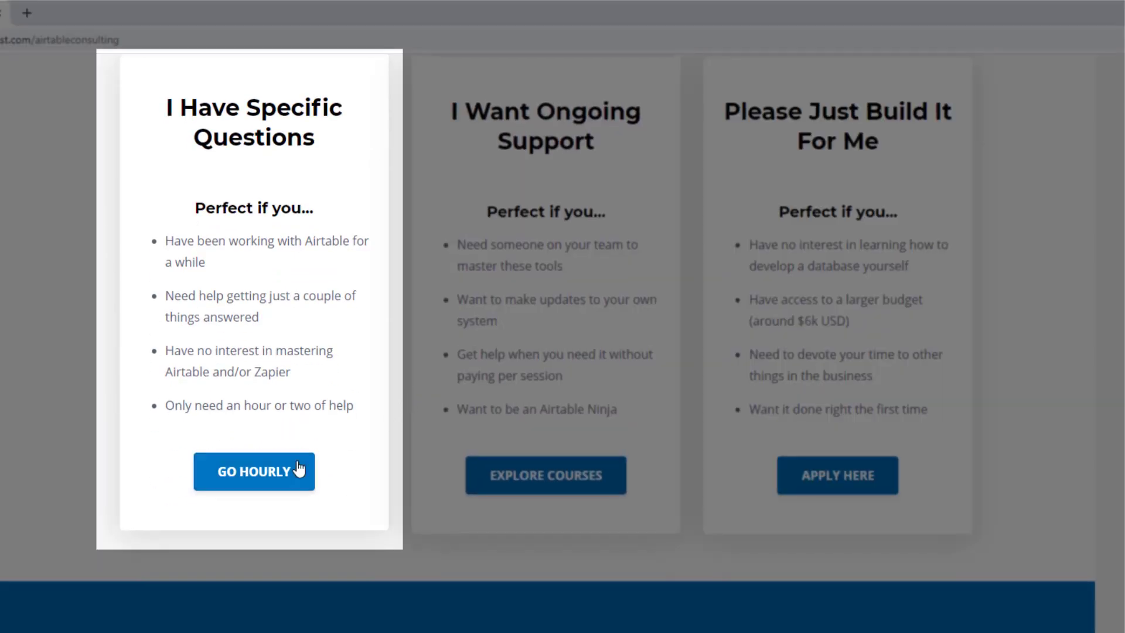